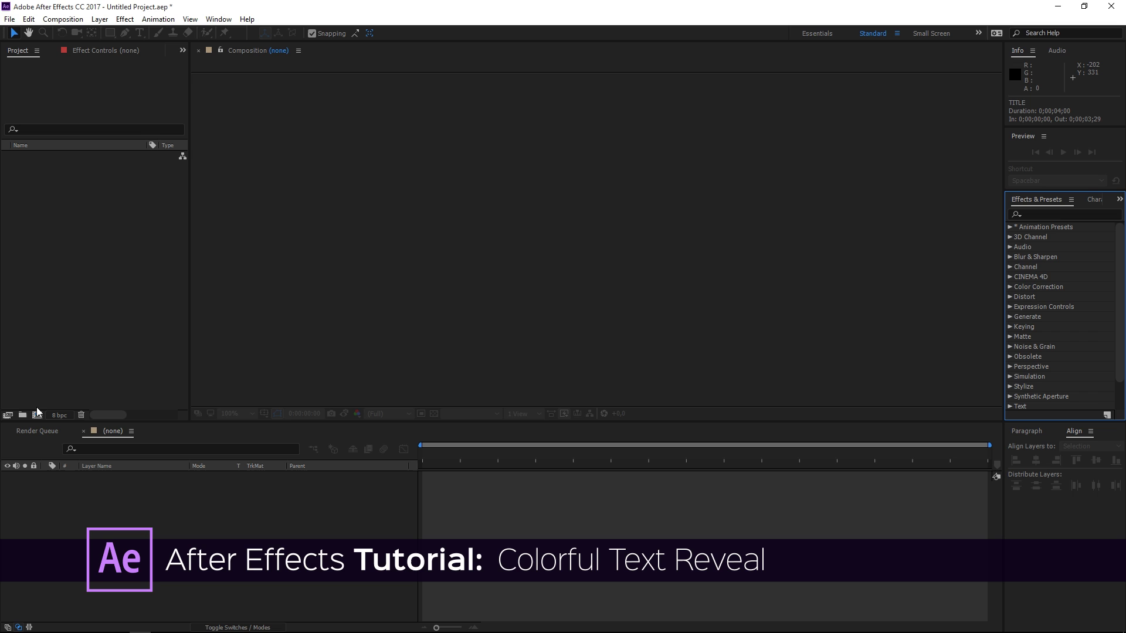
Create Comp 1 at 1920×1080, 29.97 fps, with a dark gray solid named BG
left_click(37, 414)
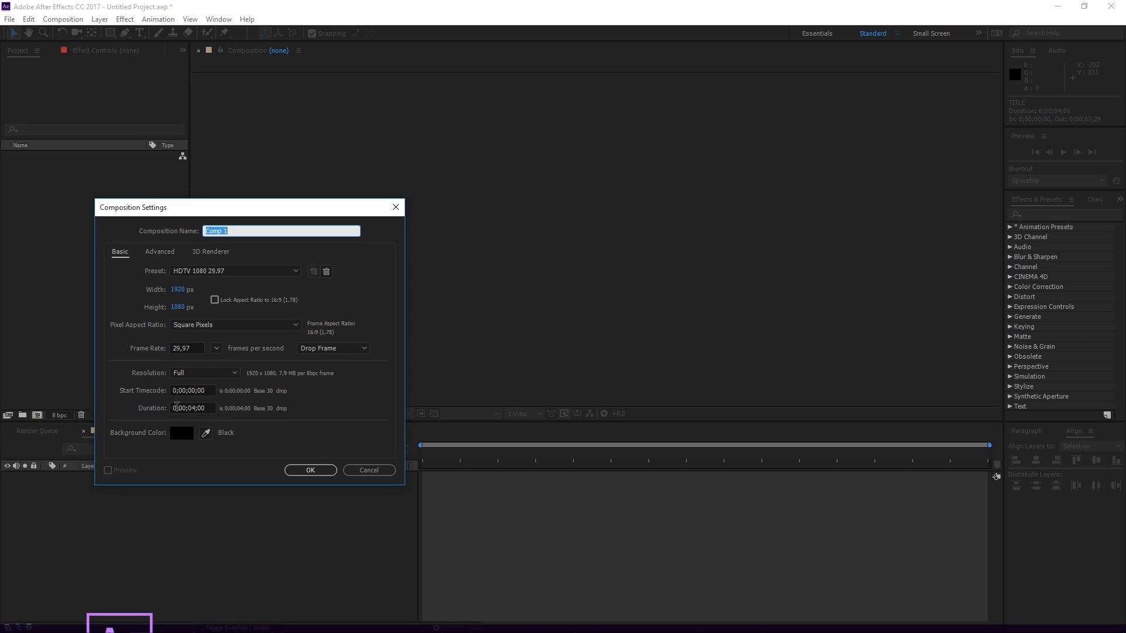
left_click(310, 469)
right_click(283, 495)
mouse_move(327, 501)
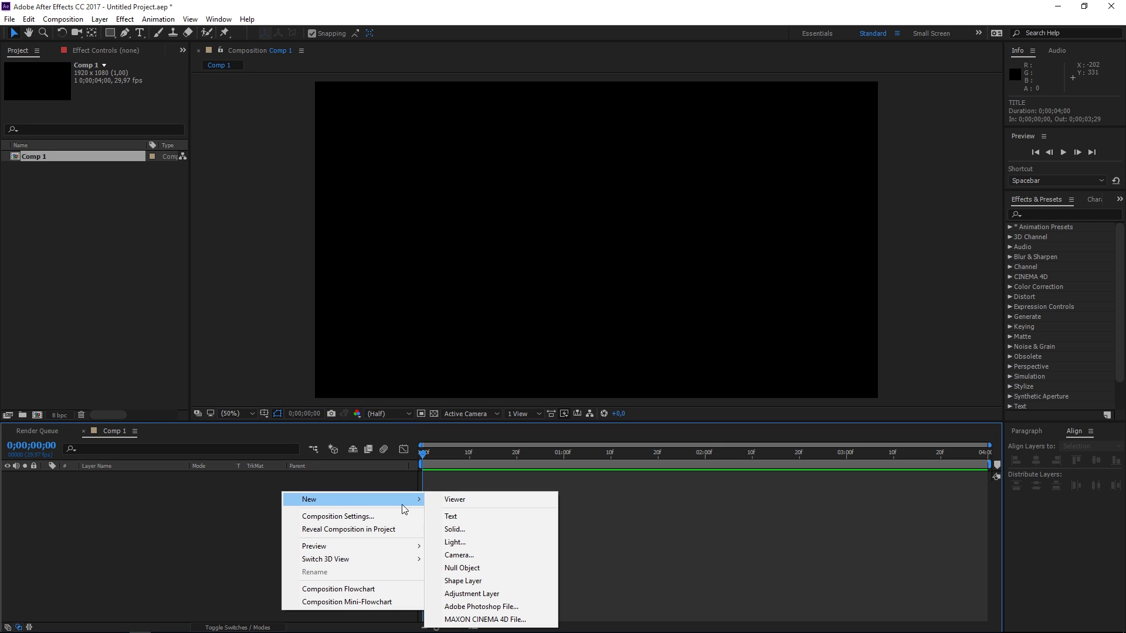
left_click(457, 530)
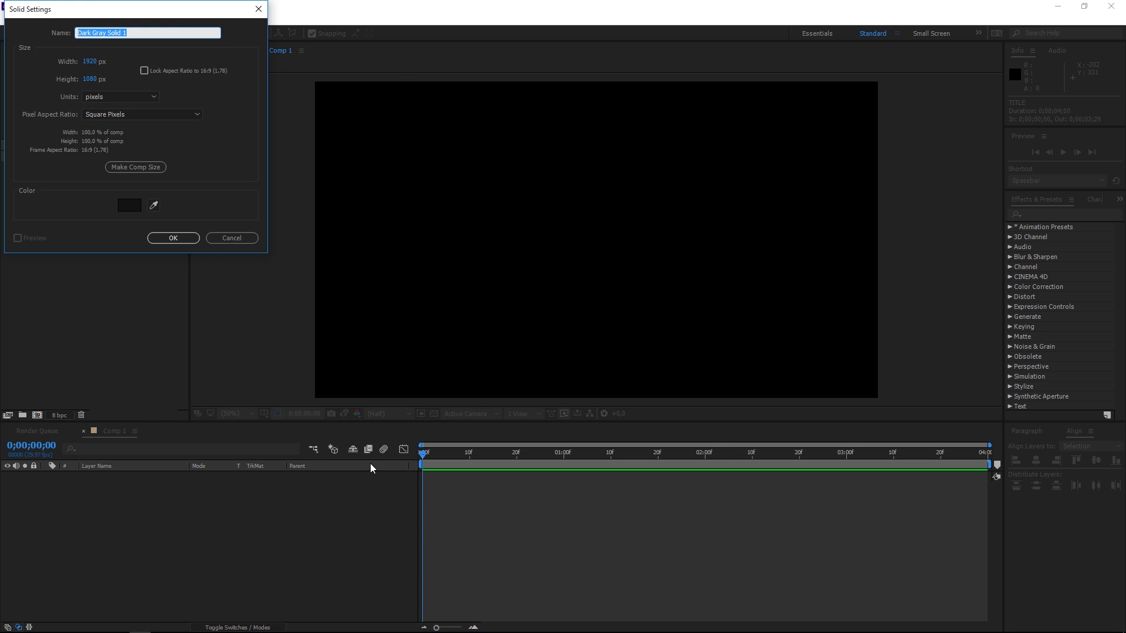
type("BG")
left_click(174, 238)
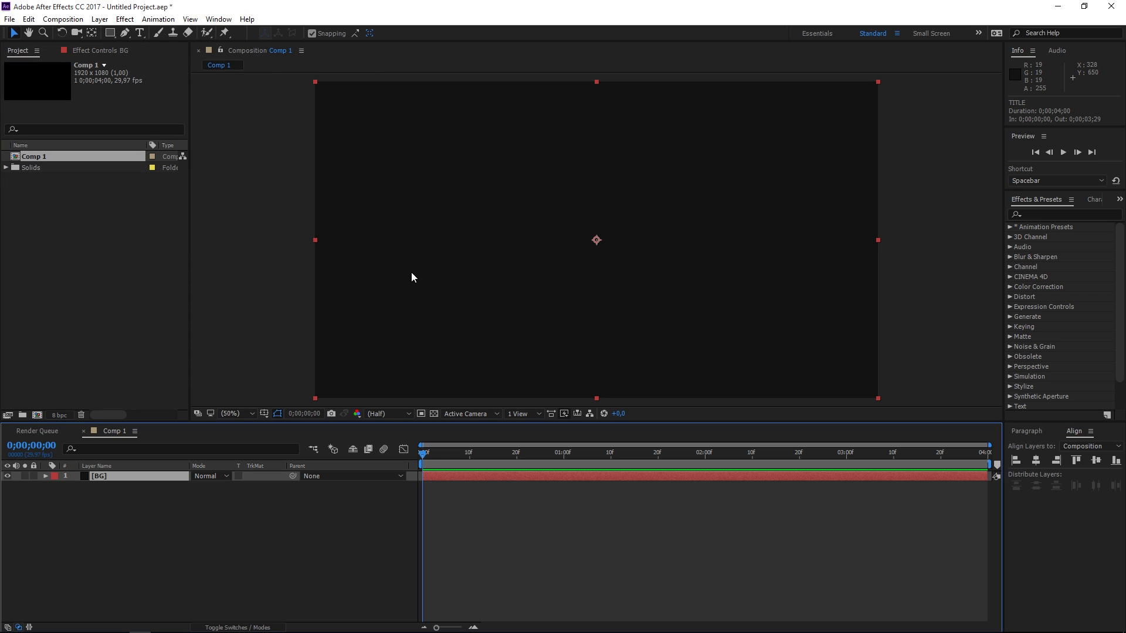
Add a white TITLE text layer and centre it horizontally in the comp
left_click(141, 33)
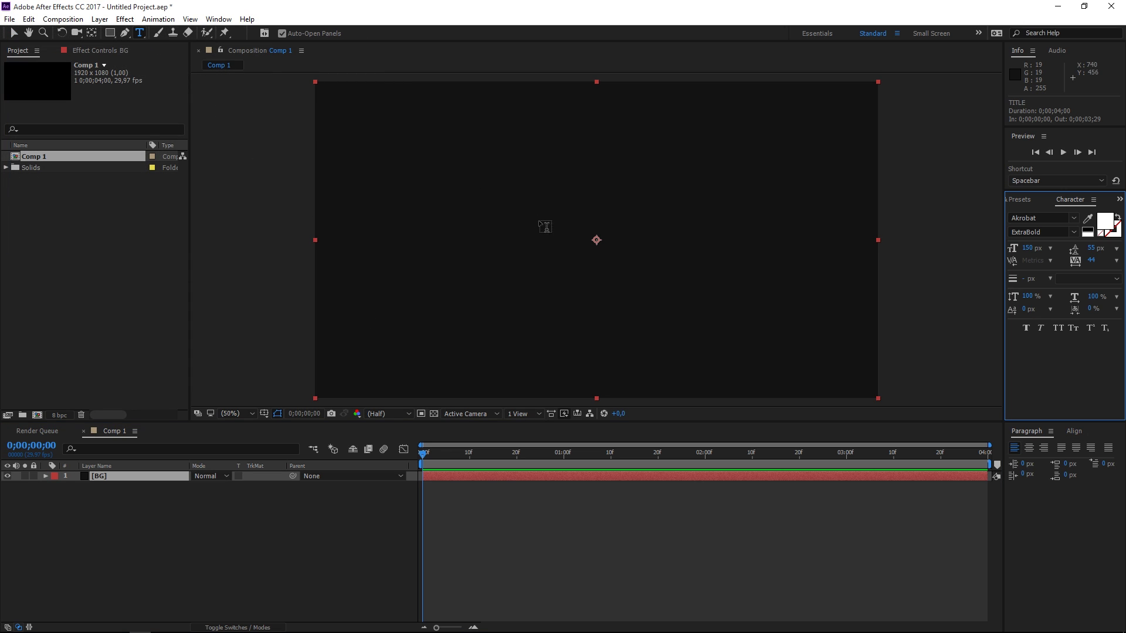
left_click(514, 257)
type("TITLE")
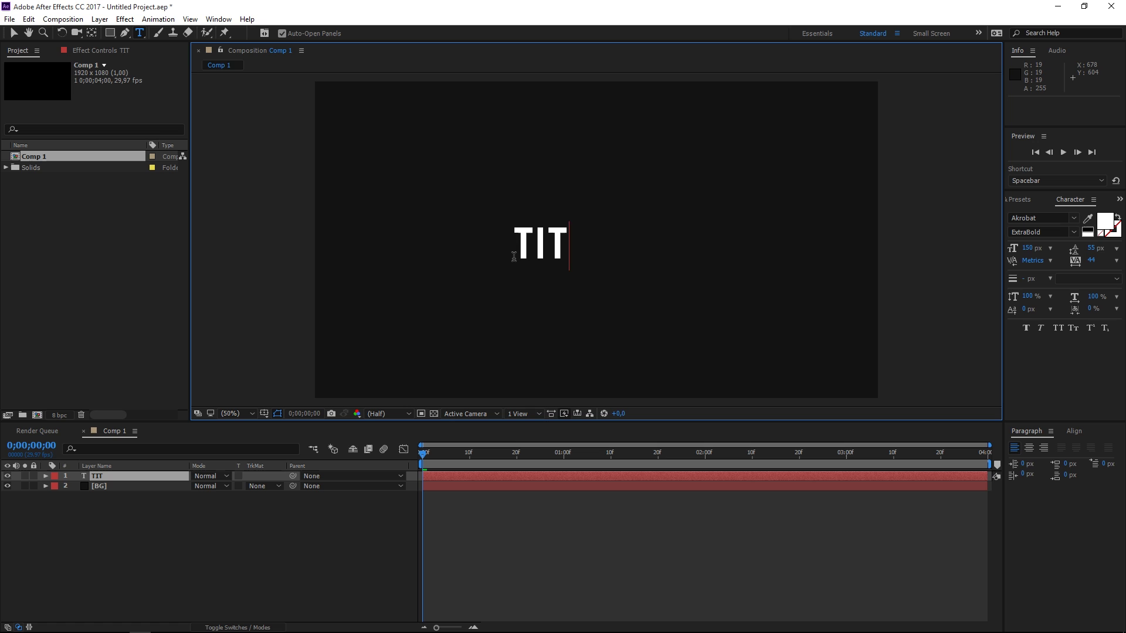
left_click(13, 34)
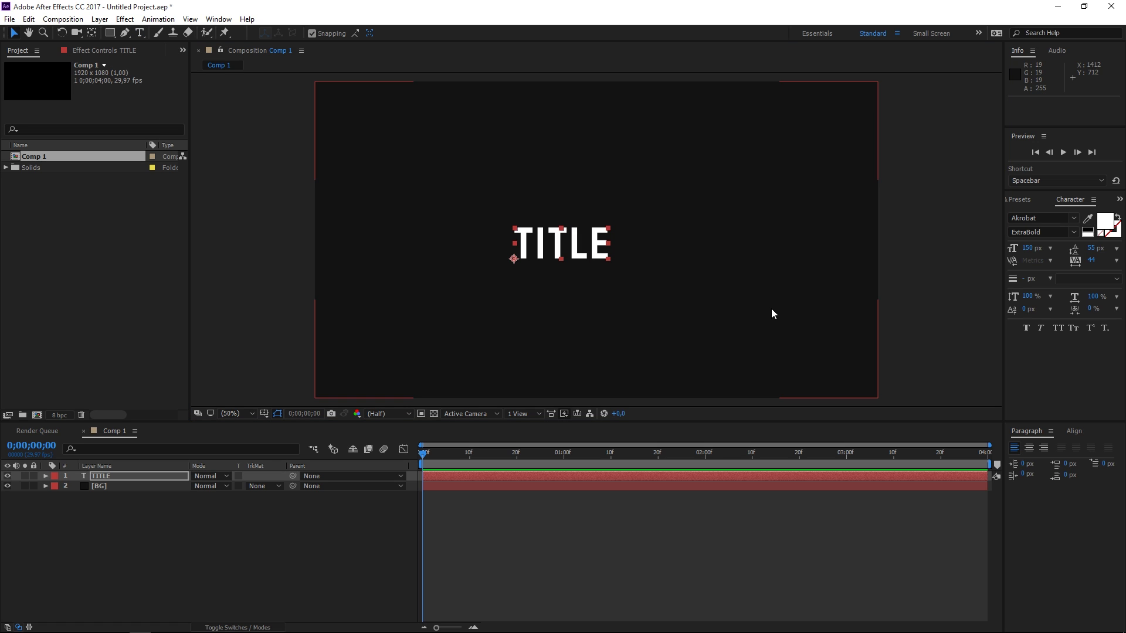
left_click(1074, 432)
left_click(1039, 460)
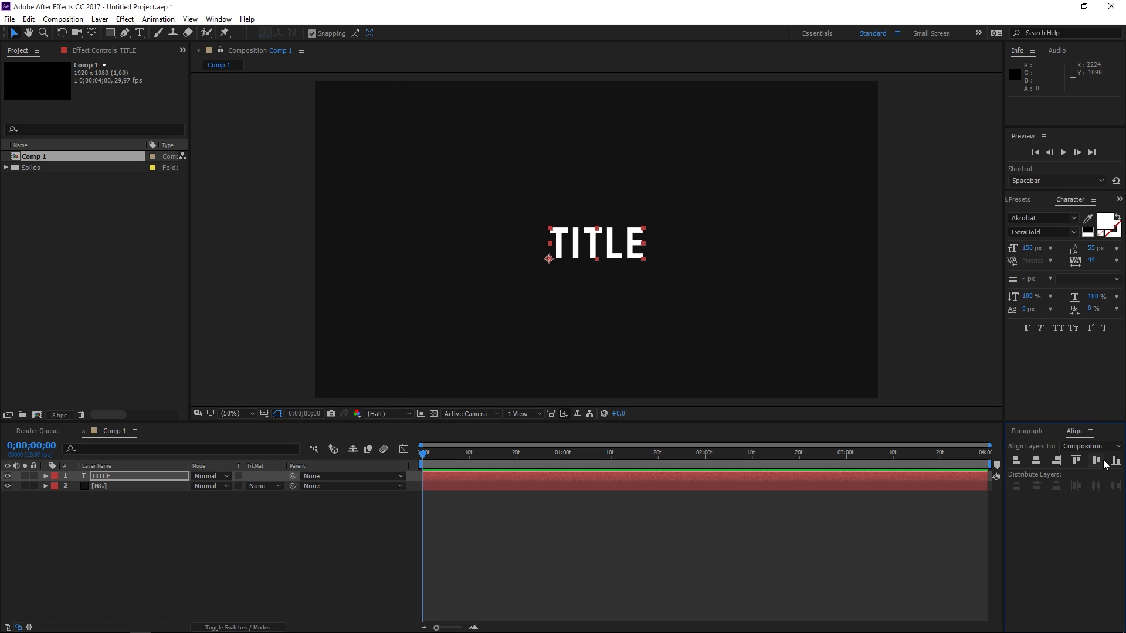
Keep TITLE at ExtraBold, duplicate it as TITLE 2, and set the copy to Black weight
left_click(1075, 233)
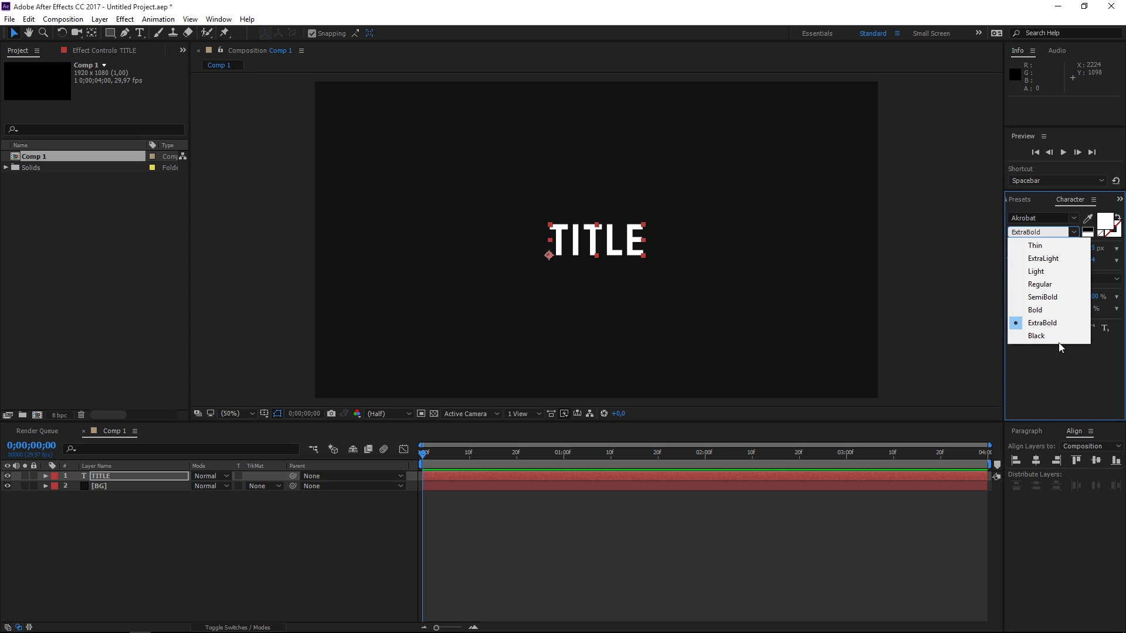
left_click(1033, 323)
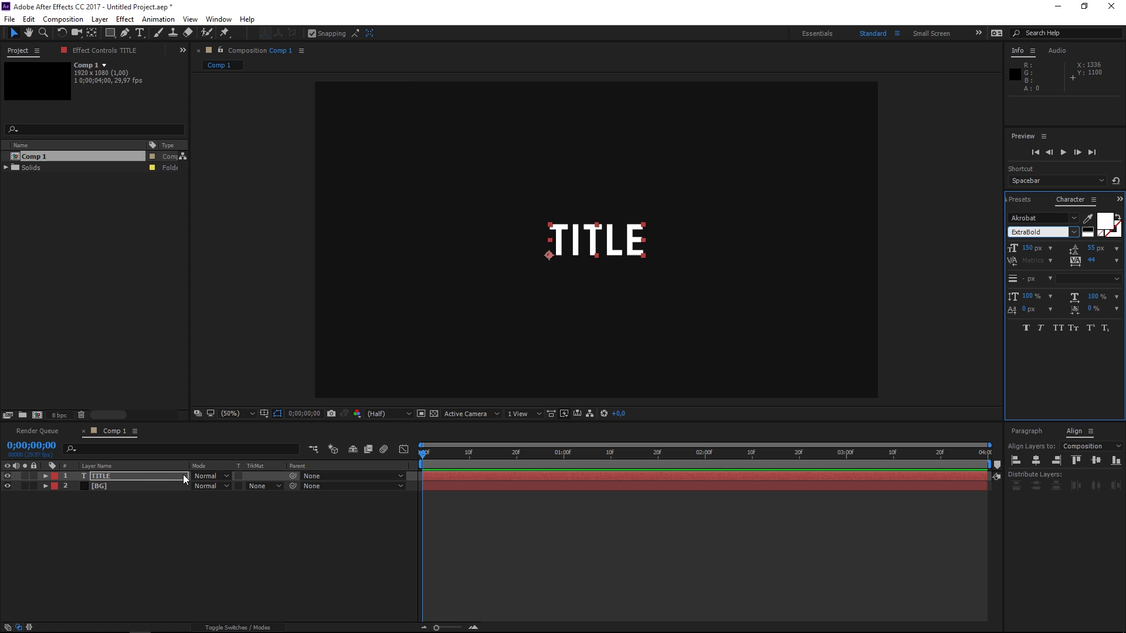
left_click(115, 476)
key("ctrl+d")
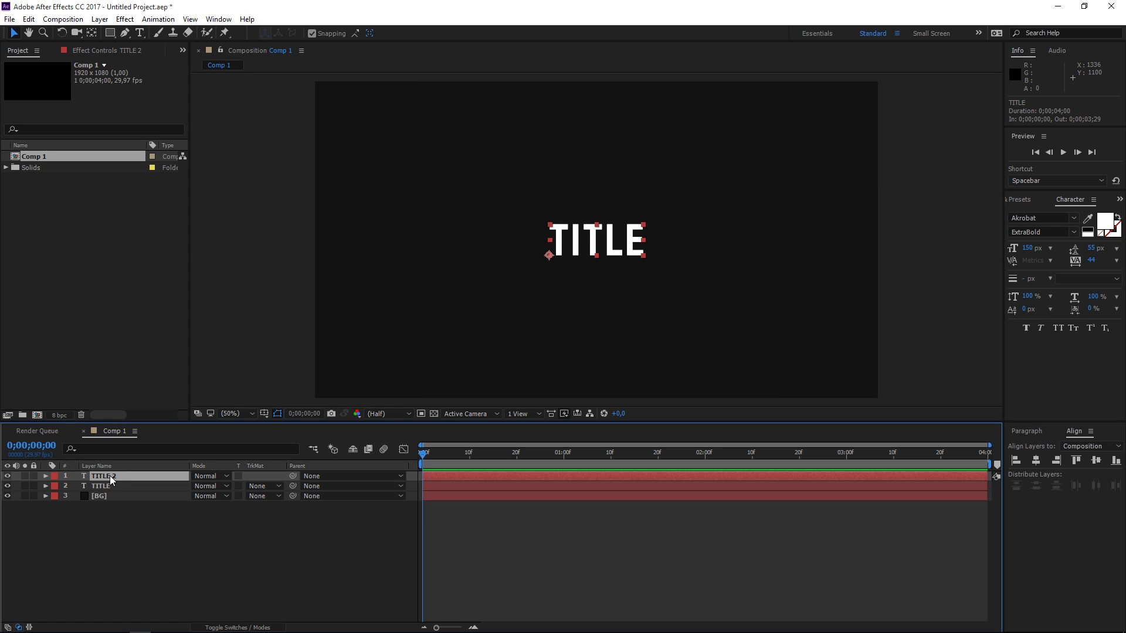
left_click(1050, 232)
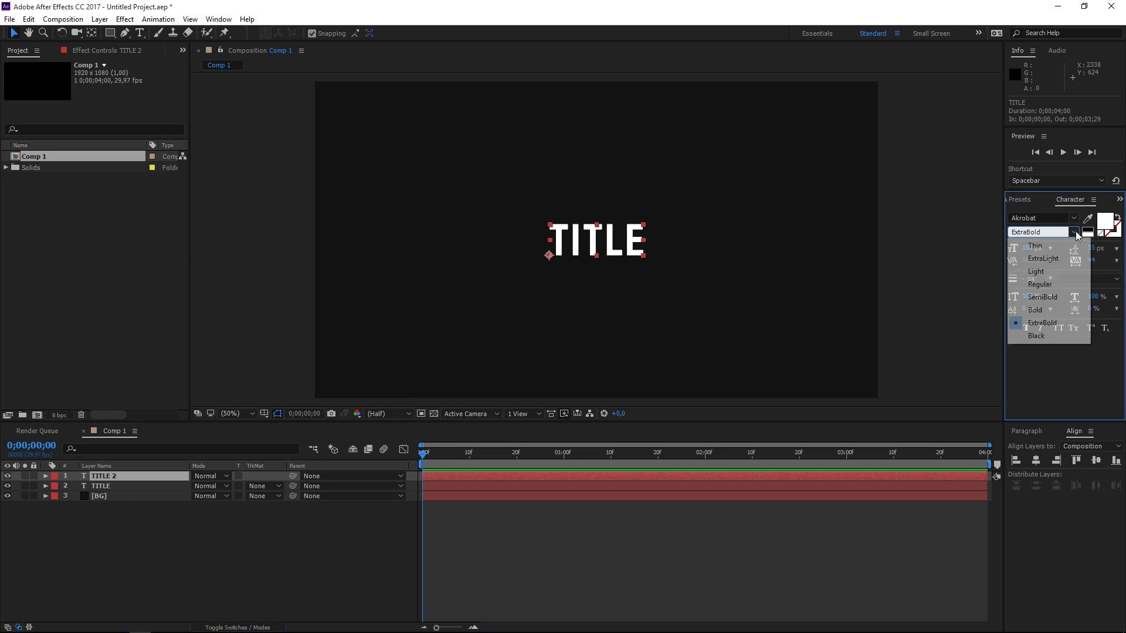
left_click(1047, 337)
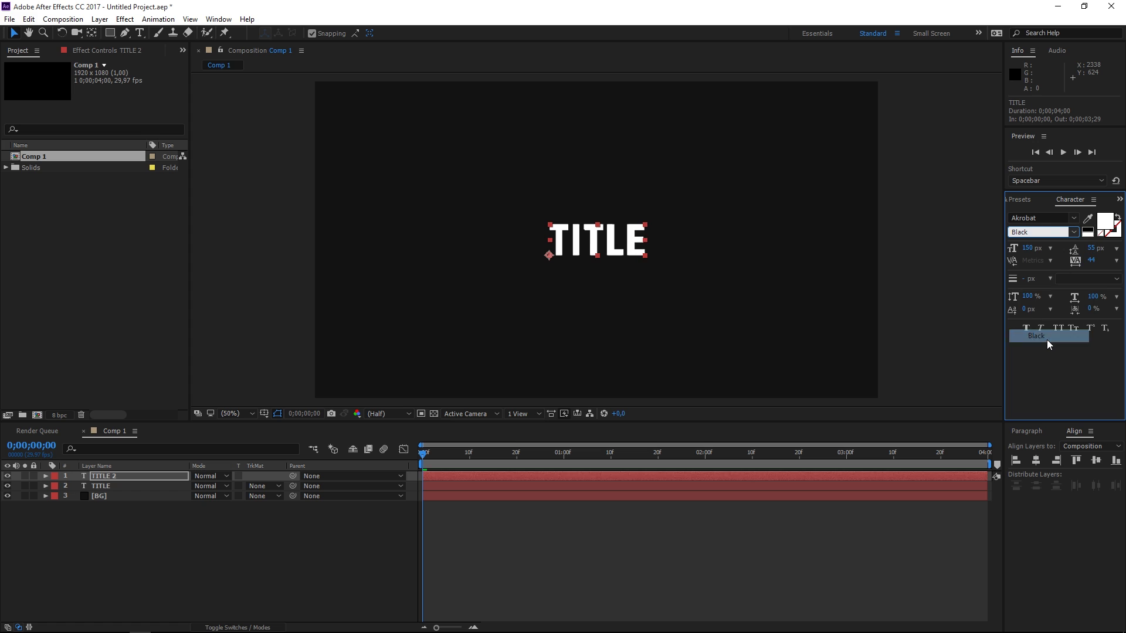
left_click(1035, 462)
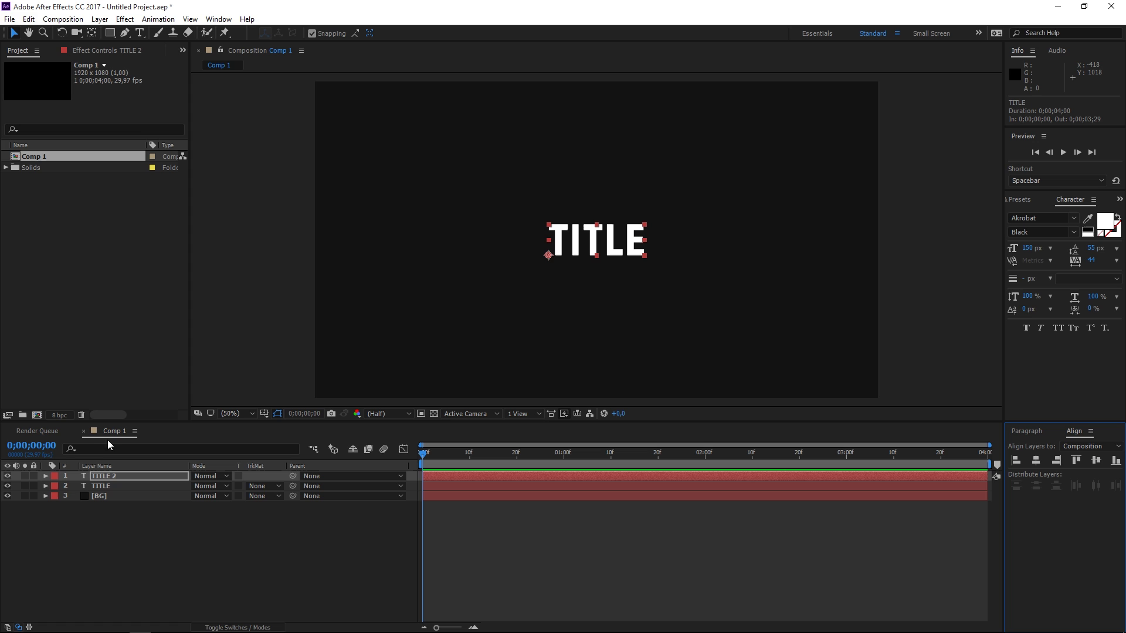
Hide TITLE 2 and apply the Gradient Ramp effect to the TITLE layer
left_click(2, 476)
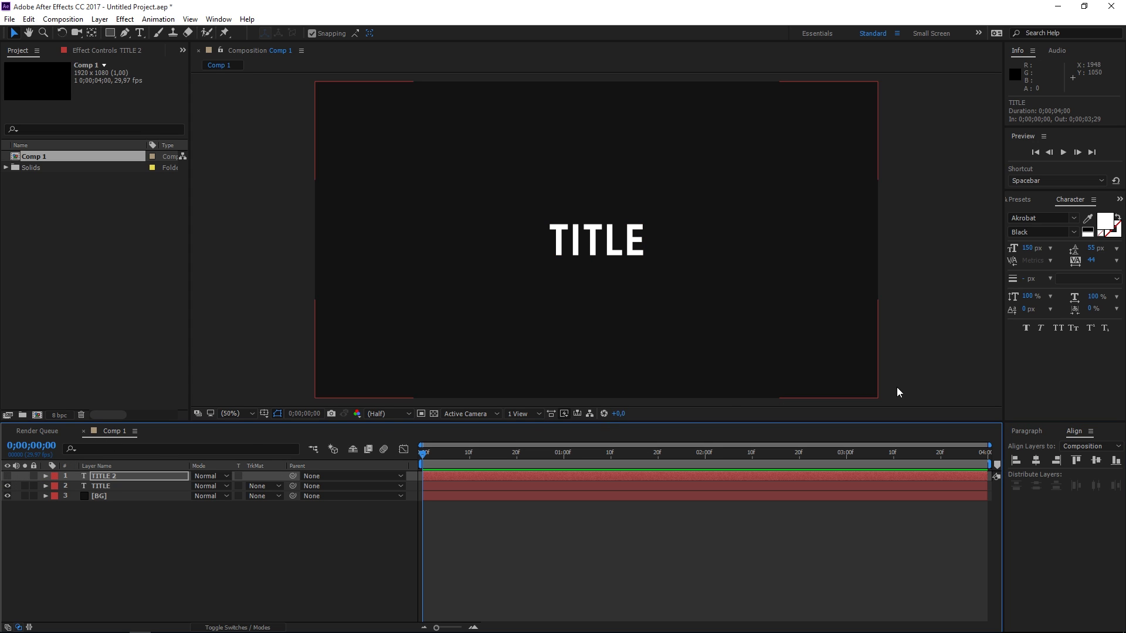
left_click(1020, 201)
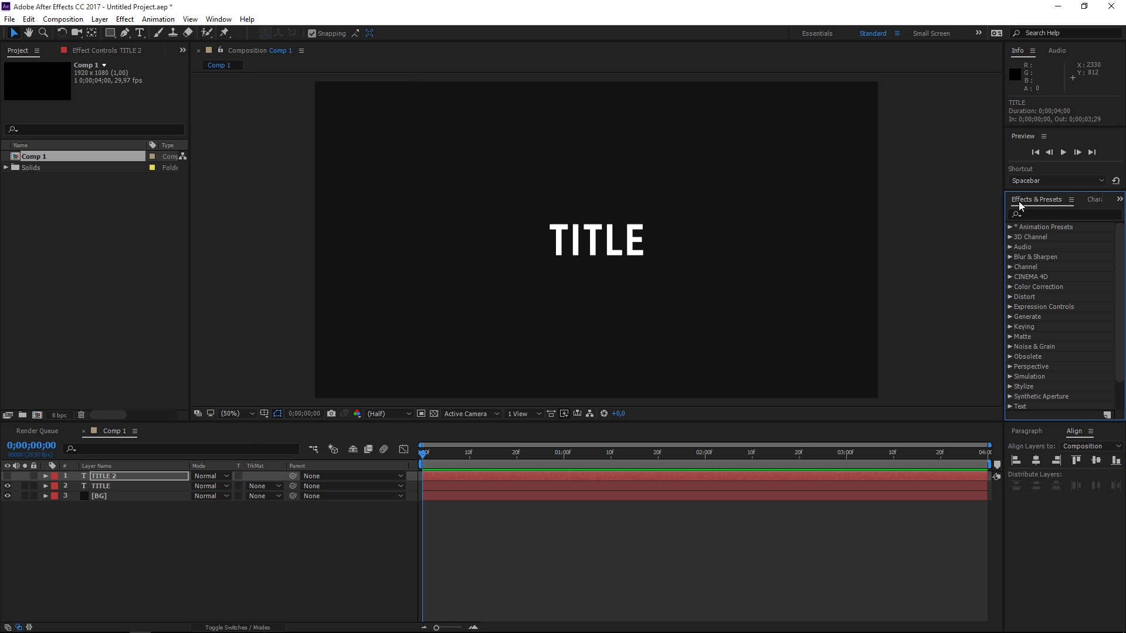
left_click(1045, 215)
type("gradi")
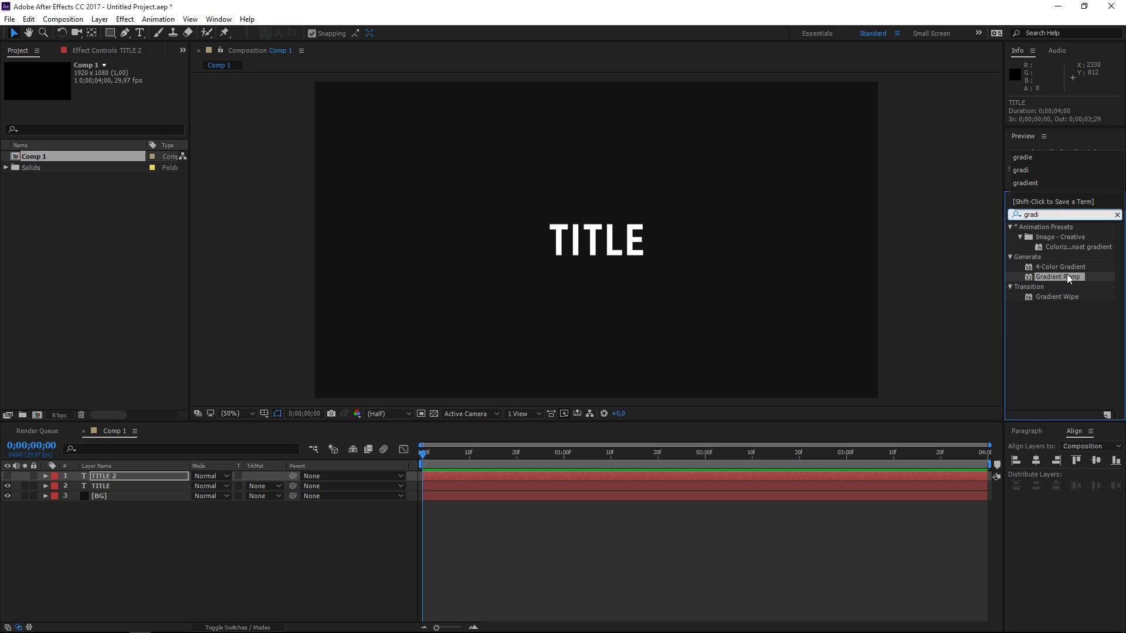
left_click_drag(1069, 280, 703, 487)
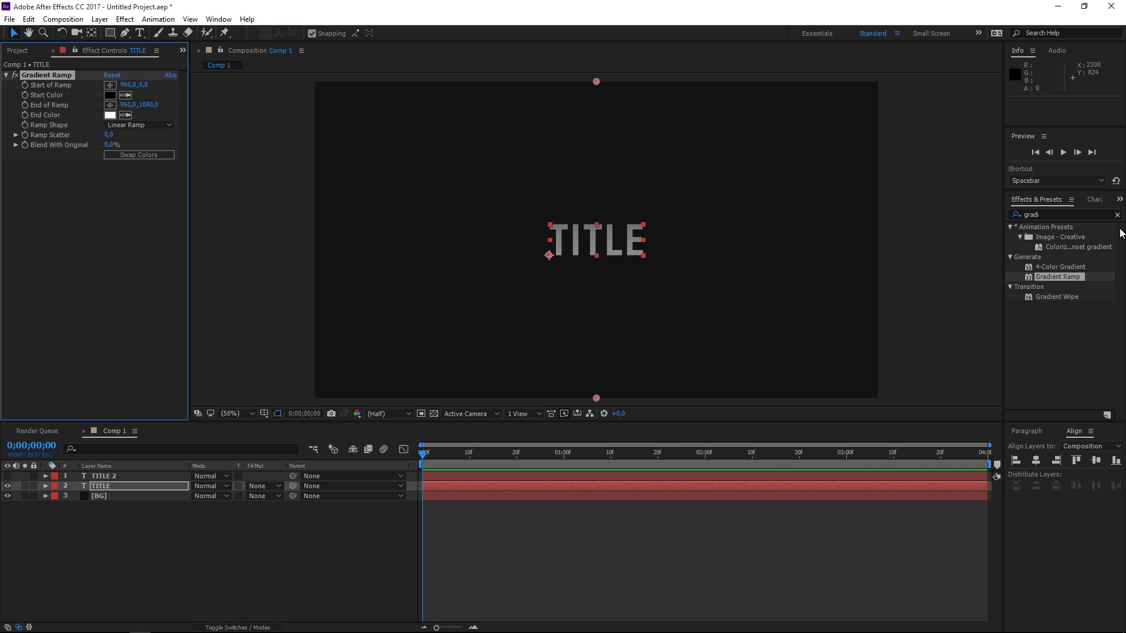
left_click(1118, 215)
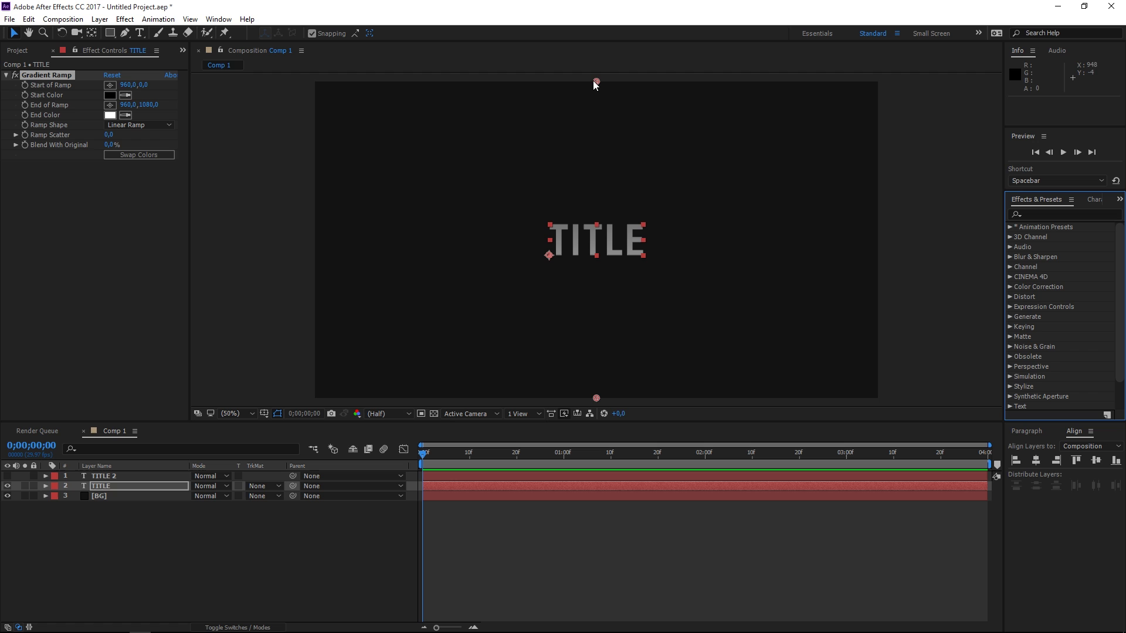
Make the ramp run horizontally across TITLE and set its start colour to bright green
left_click_drag(596, 82, 523, 242)
left_click_drag(596, 398, 696, 241)
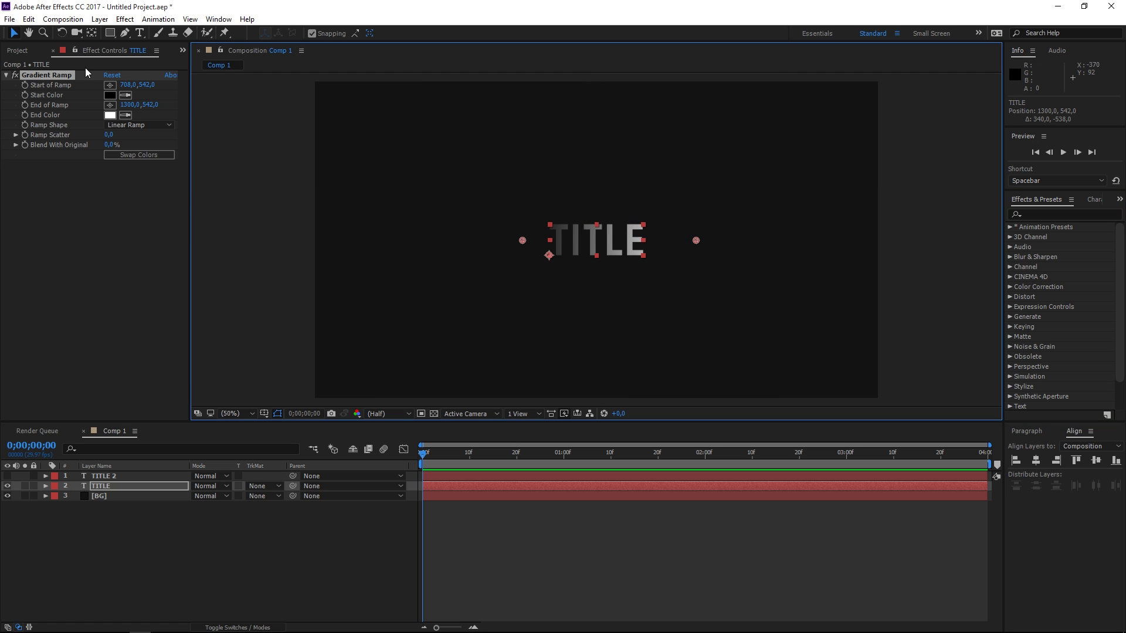
left_click(110, 96)
left_click(179, 127)
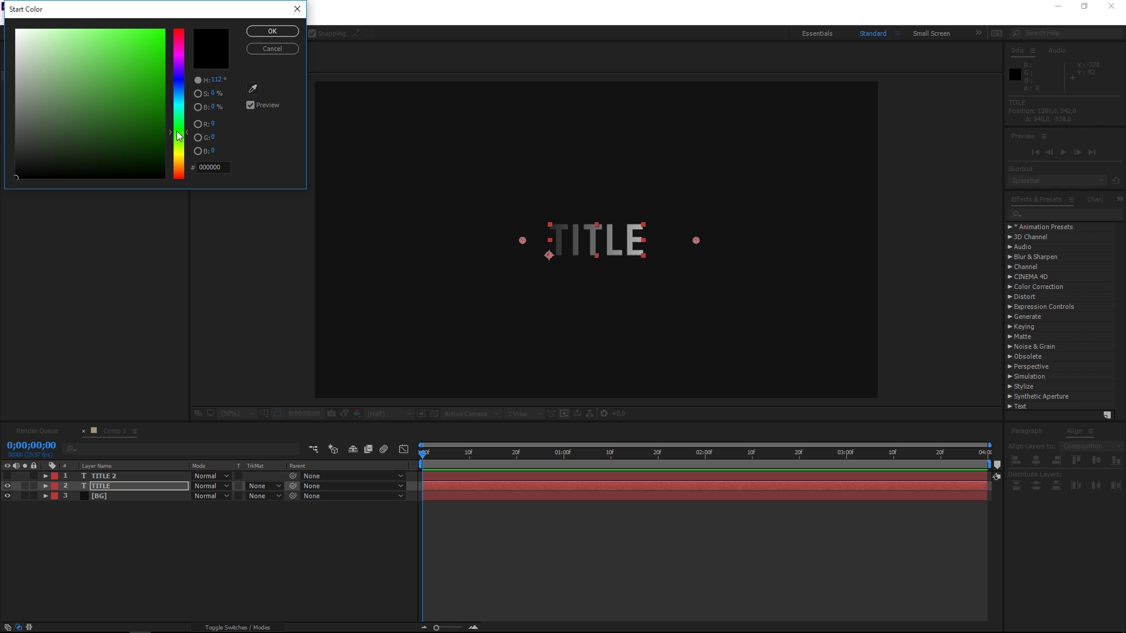
left_click(150, 33)
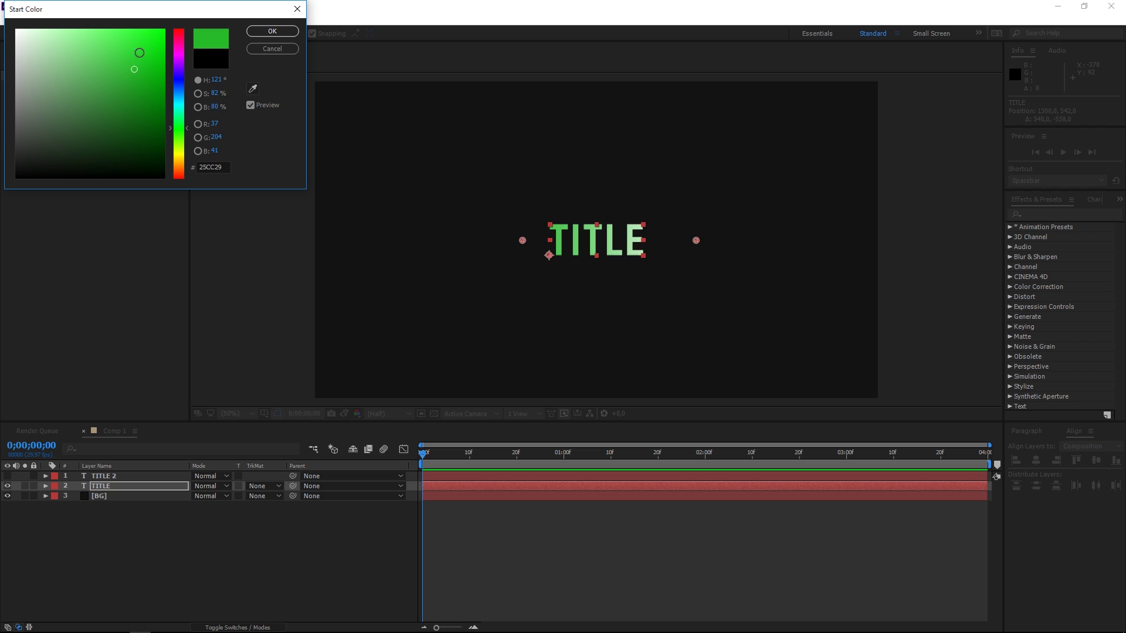
left_click(255, 35)
Set the ramp's end colour to blue and spread the ramp points from 508,540 to 1434,550
left_click(110, 115)
left_click(179, 84)
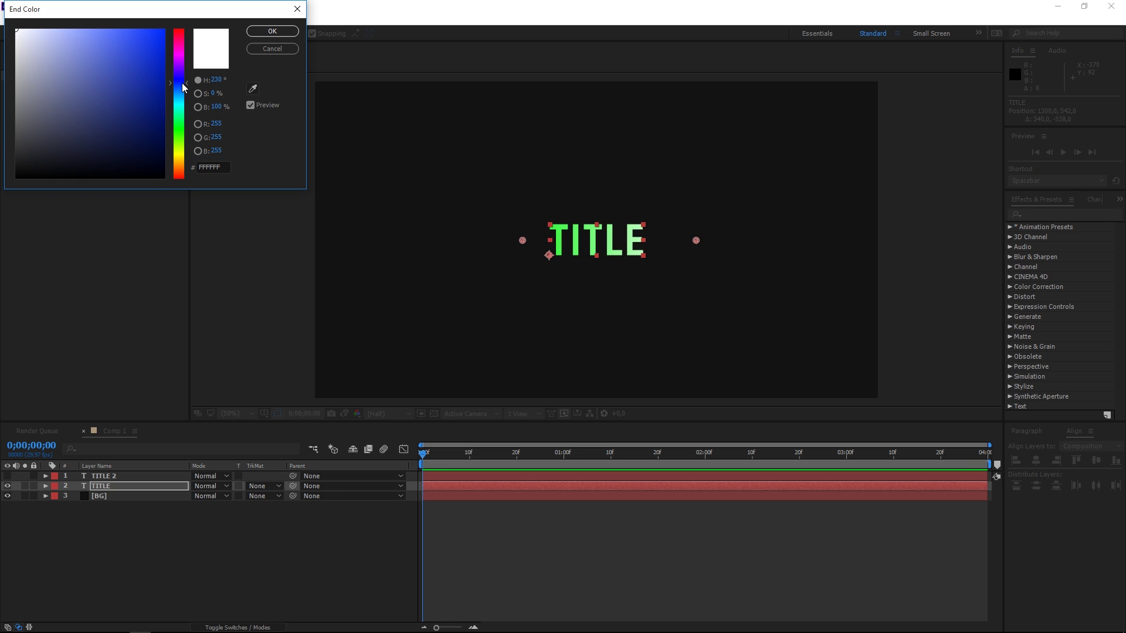
left_click(152, 43)
left_click(256, 35)
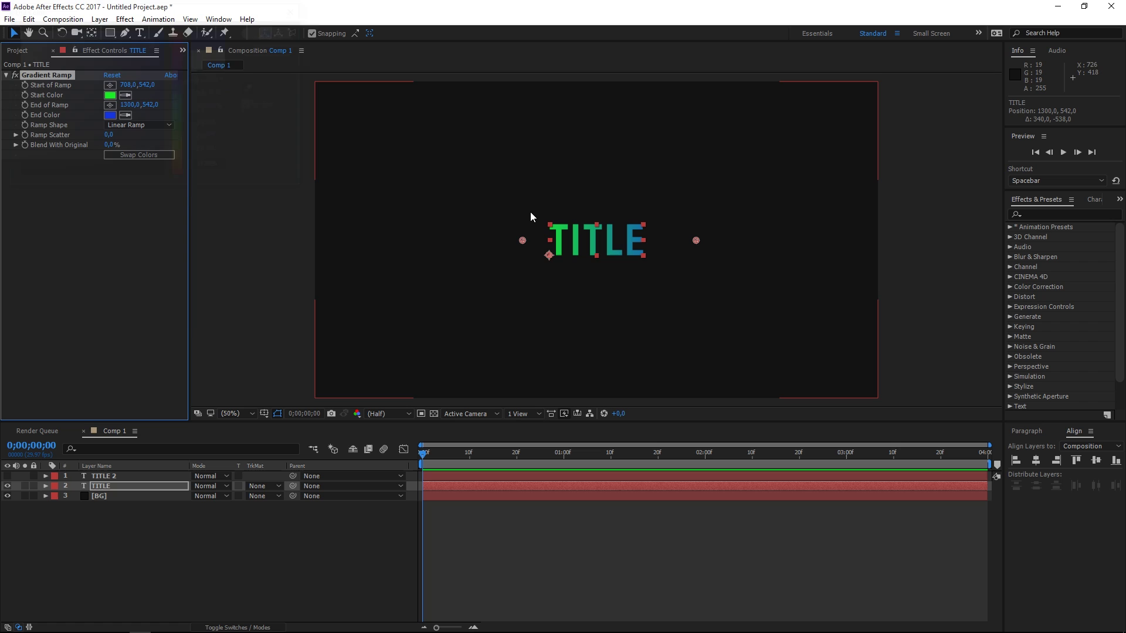
left_click_drag(698, 240, 737, 242)
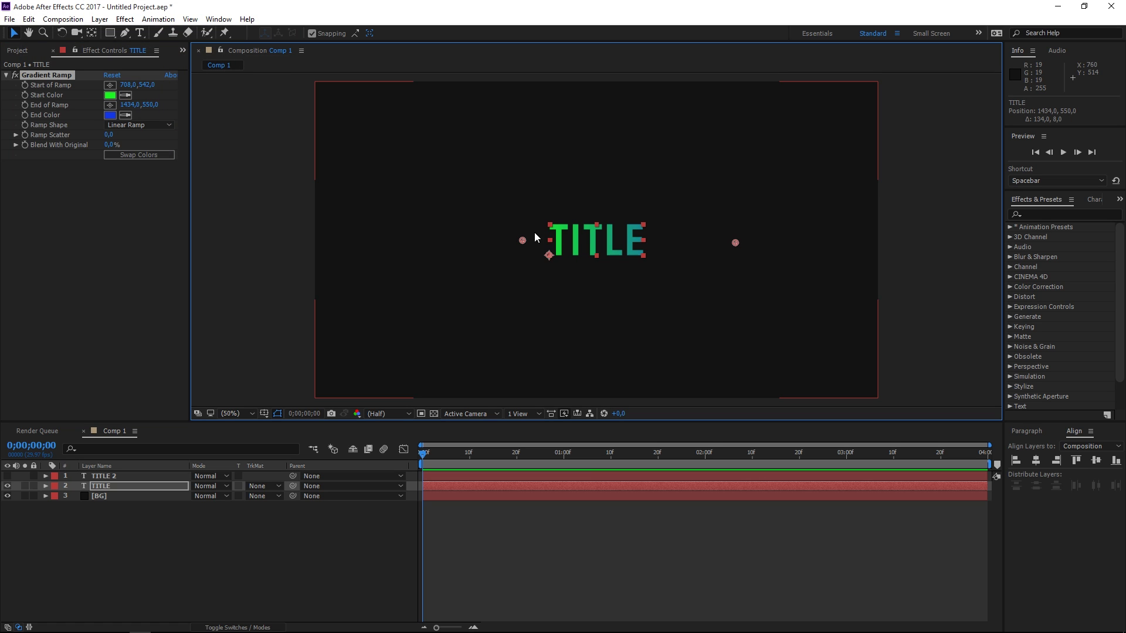
left_click_drag(523, 239, 464, 240)
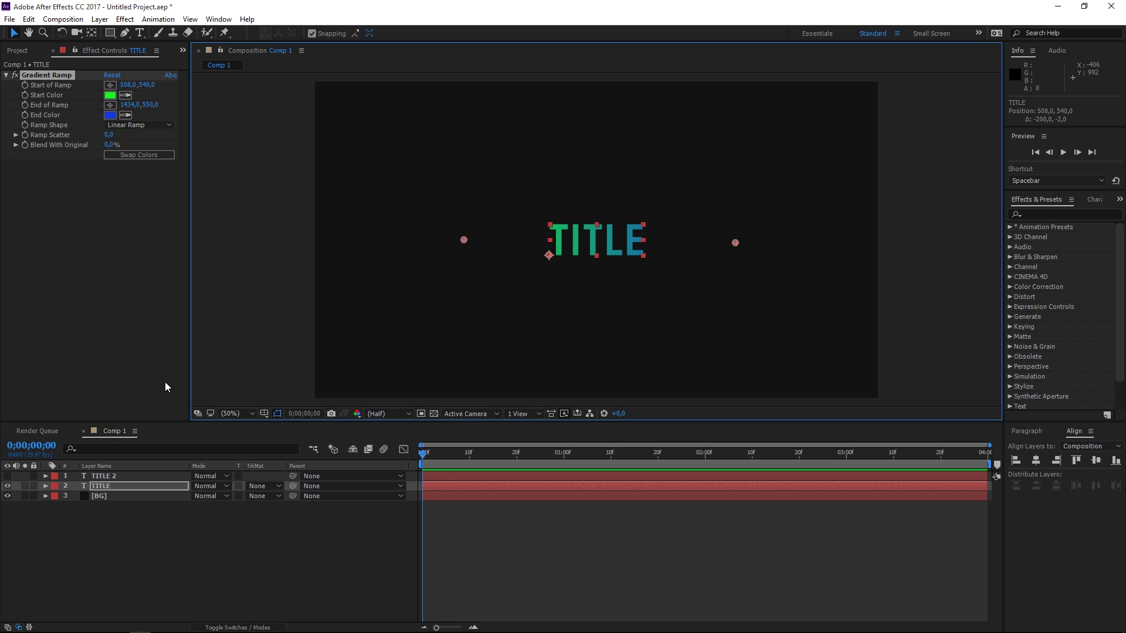
Make TITLE 2 visible again and add a new empty shape layer
left_click(7, 476)
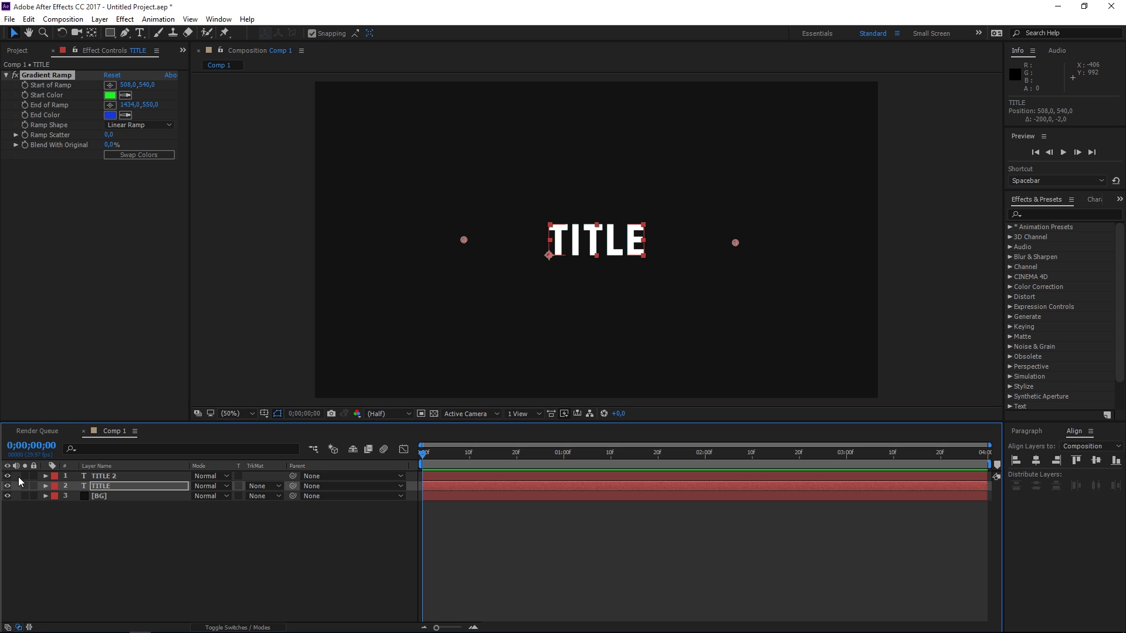
left_click(165, 521)
right_click(165, 520)
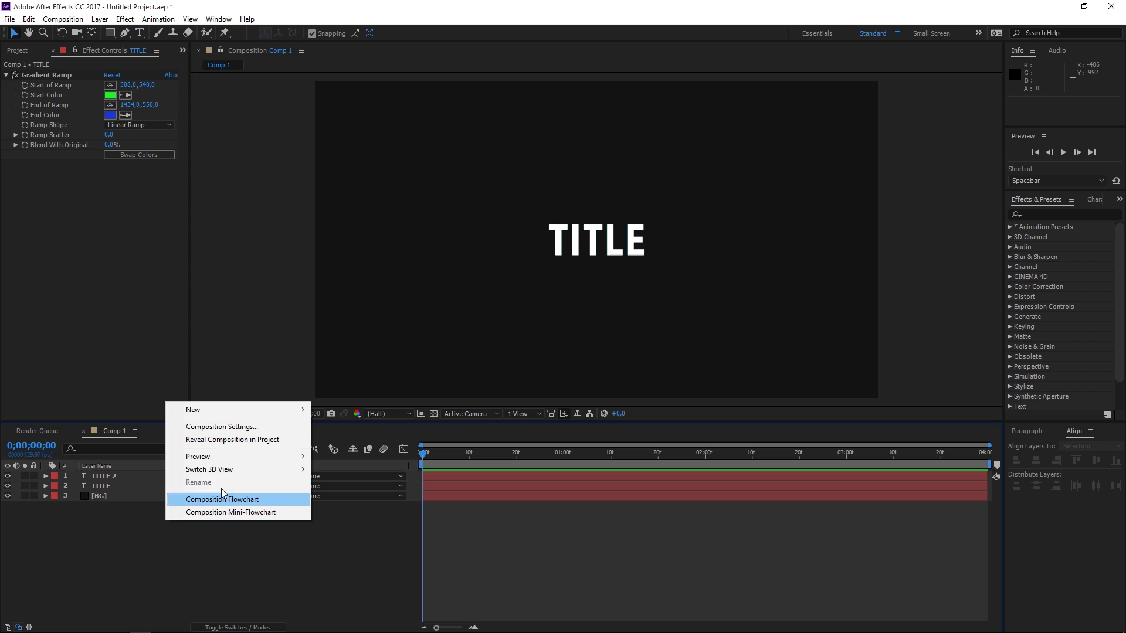
mouse_move(288, 410)
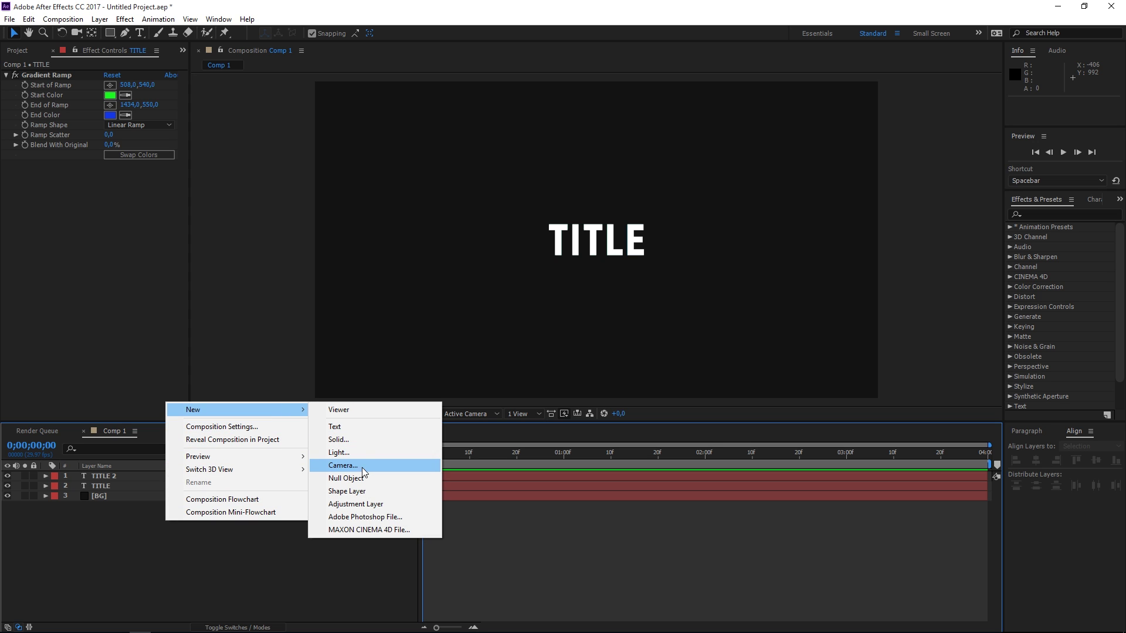
left_click(358, 491)
Rename the shape layer to Matte and expand its properties
right_click(141, 476)
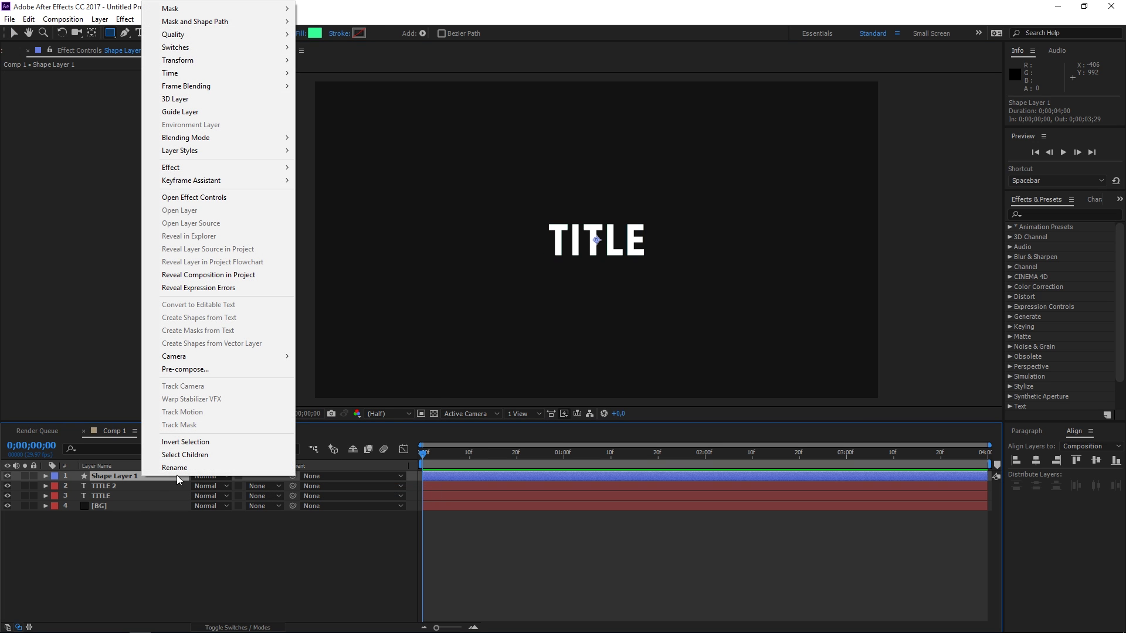
left_click(175, 467)
type("M")
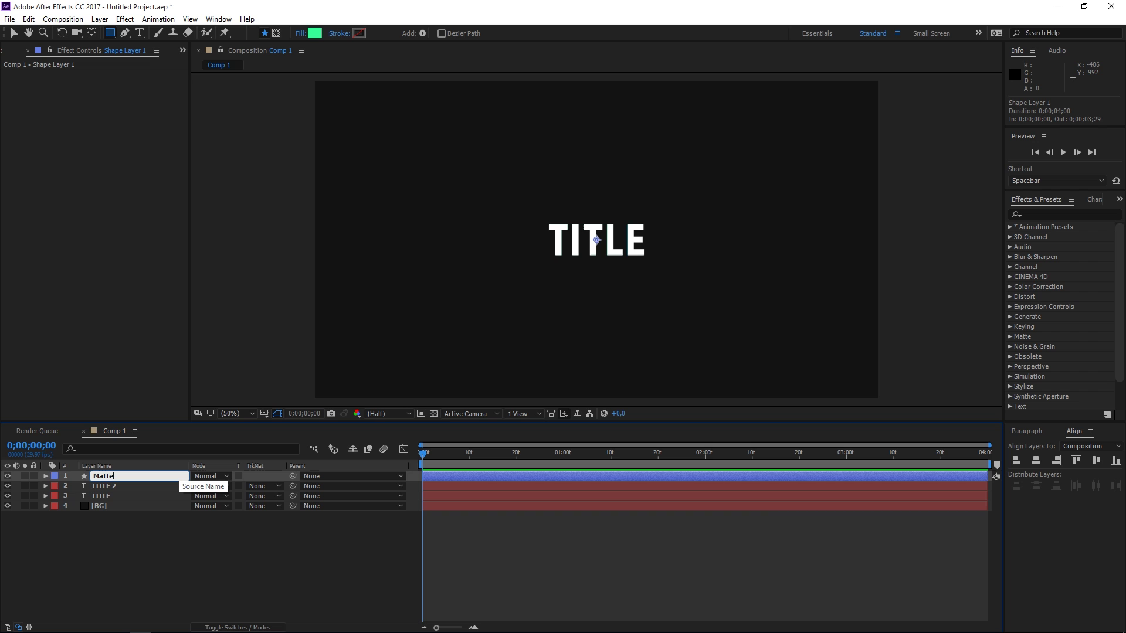
type("atte")
key("Return")
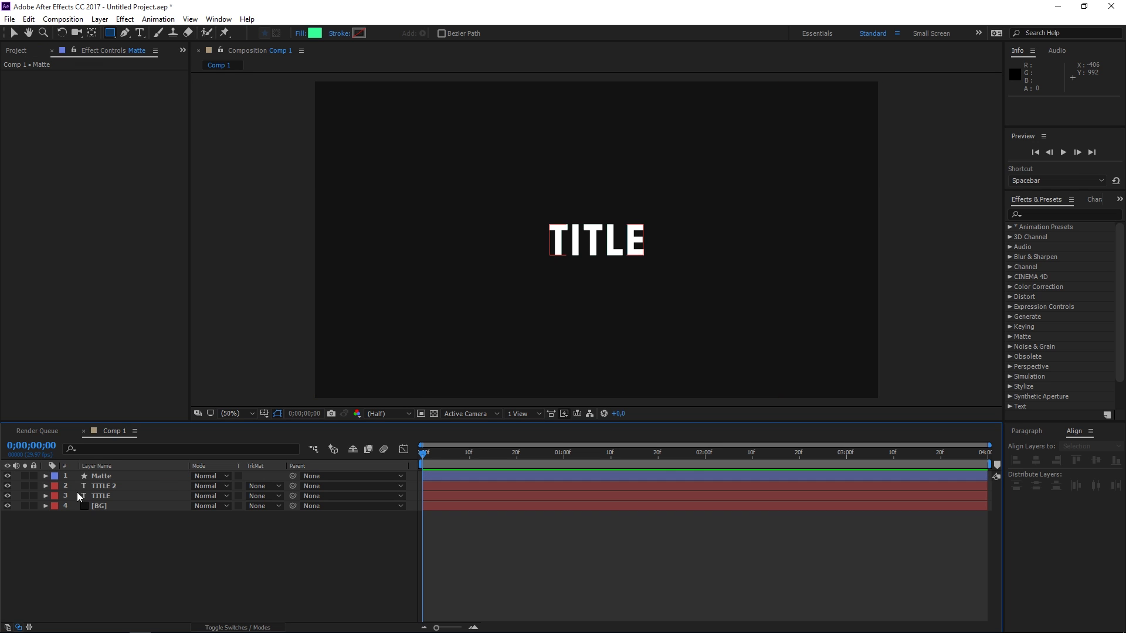
left_click(45, 476)
Add a rectangle path to Matte and view the comp at 100% magnification
left_click(280, 486)
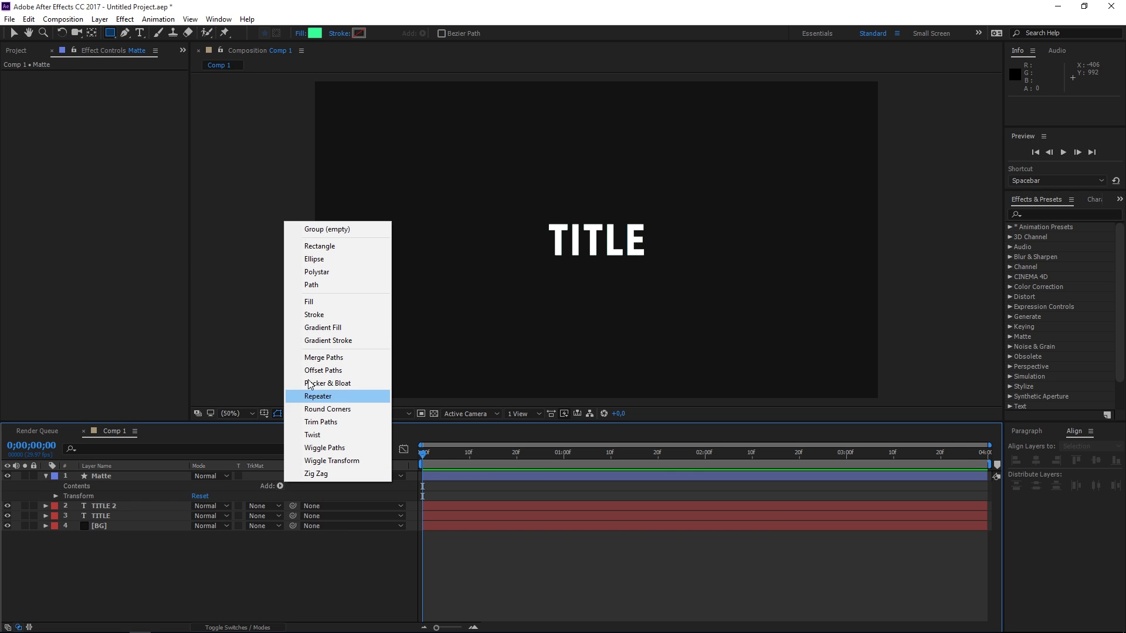
left_click(313, 246)
left_click(251, 414)
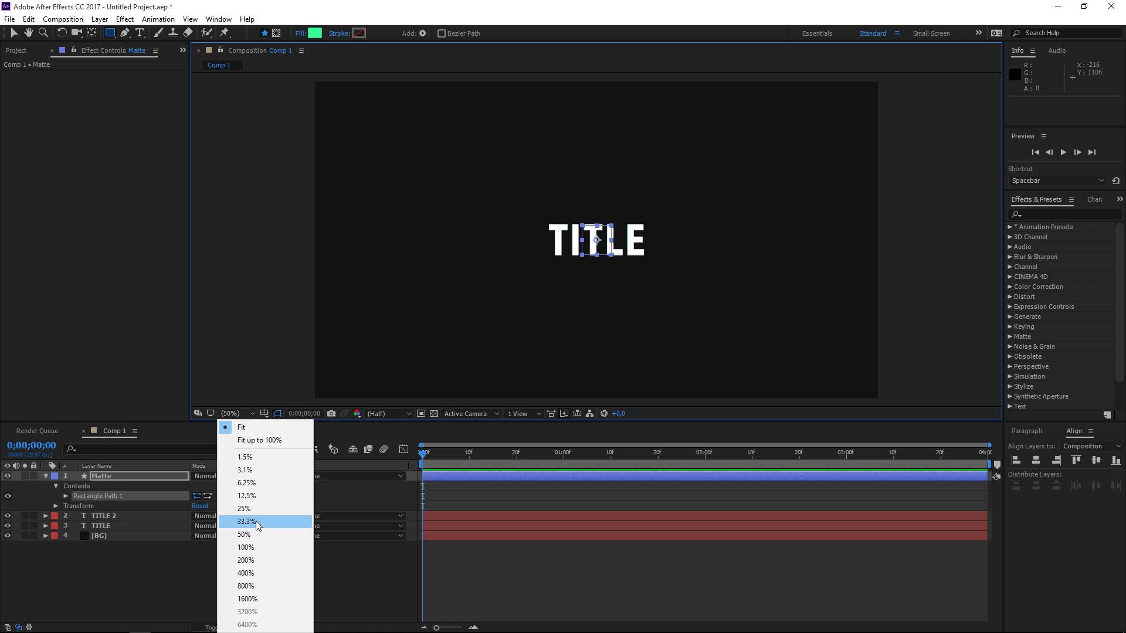
left_click(252, 546)
Size the rectangle to 341 × 122 to cover TITLE and give it a red fill
left_click(65, 496)
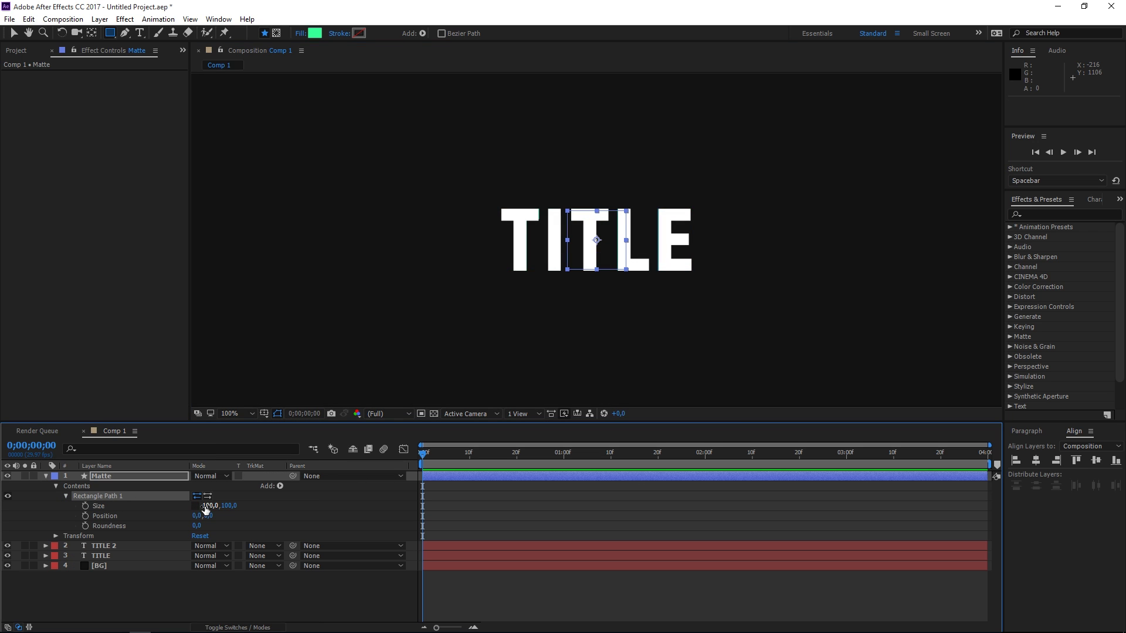
left_click_drag(207, 510, 371, 530)
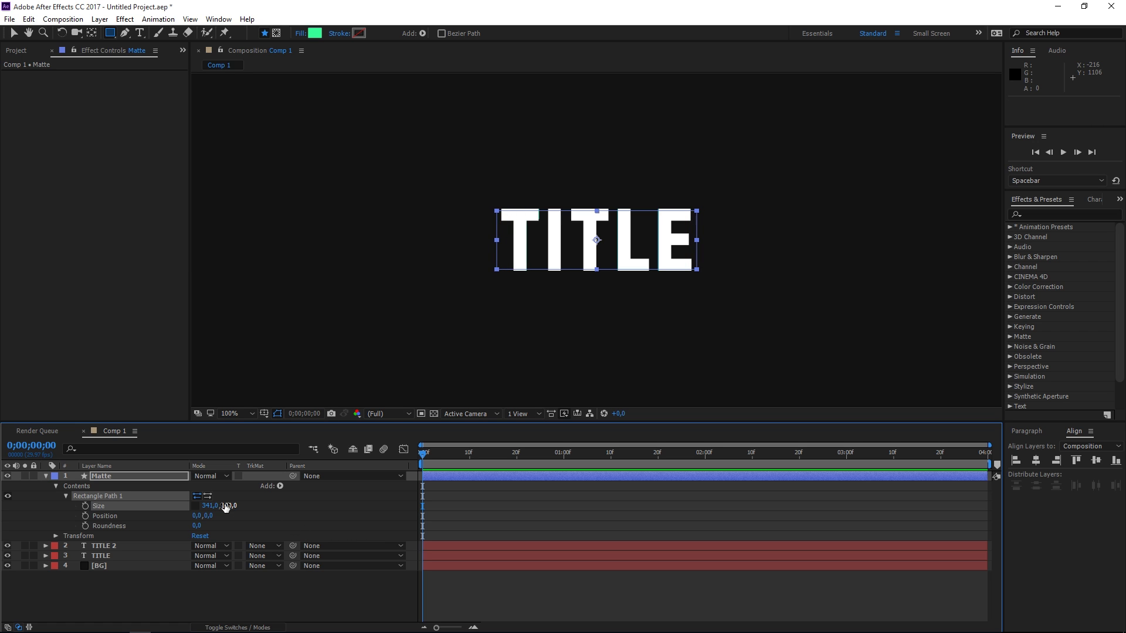
left_click_drag(226, 508, 239, 507)
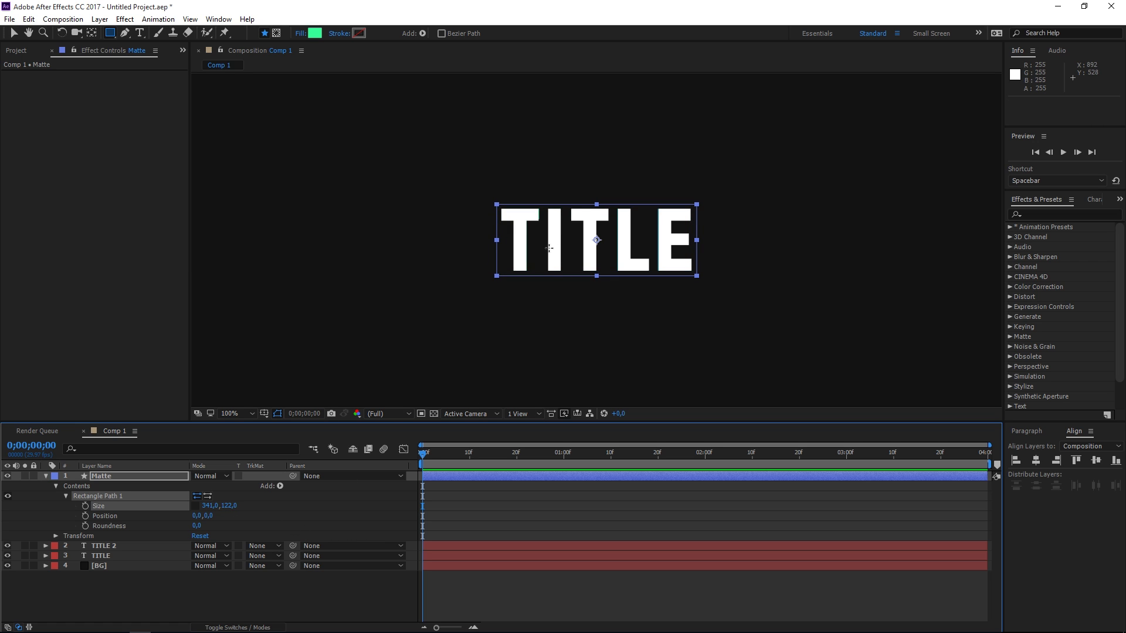
left_click(286, 498)
left_click(280, 485)
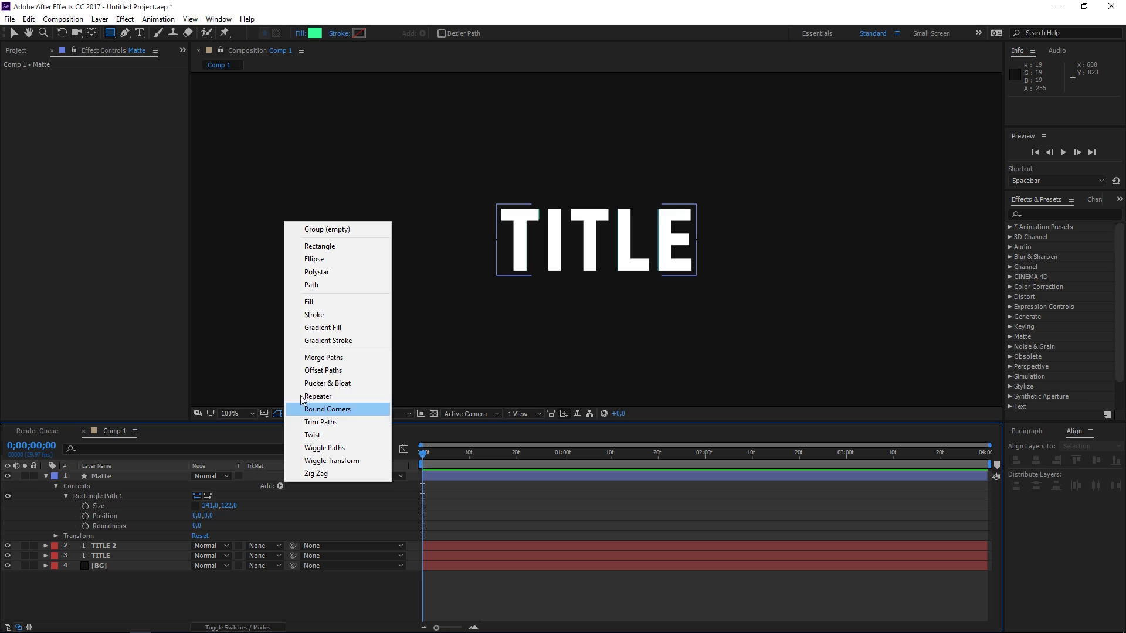
left_click(309, 302)
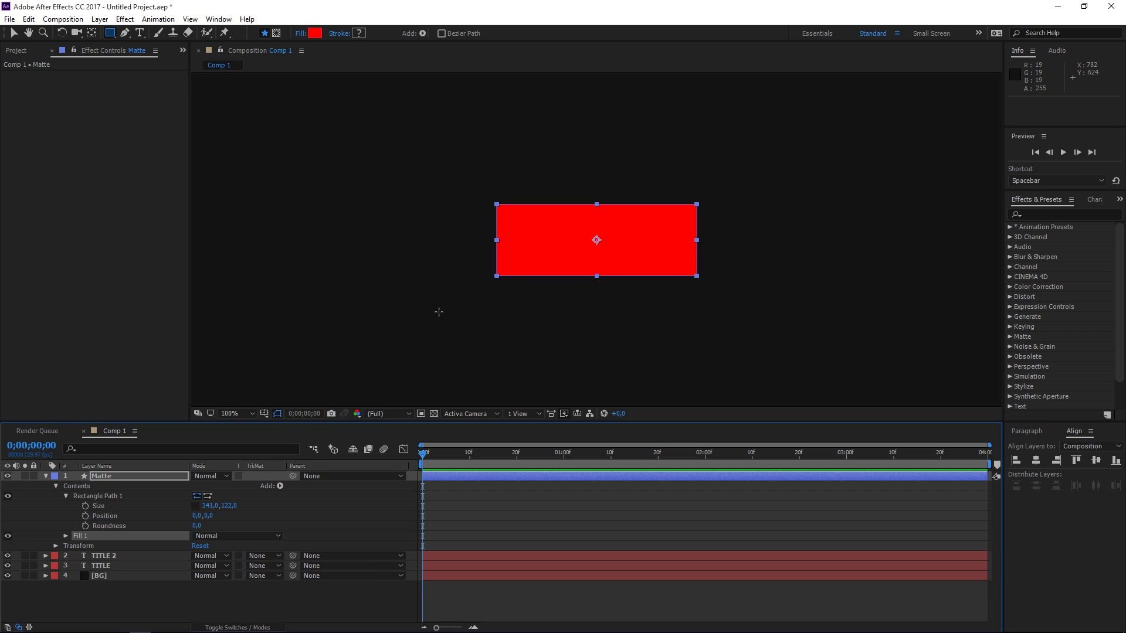
Duplicate Matte as Matte 2 and move the original Matte between TITLE 2 and TITLE
left_click(47, 477)
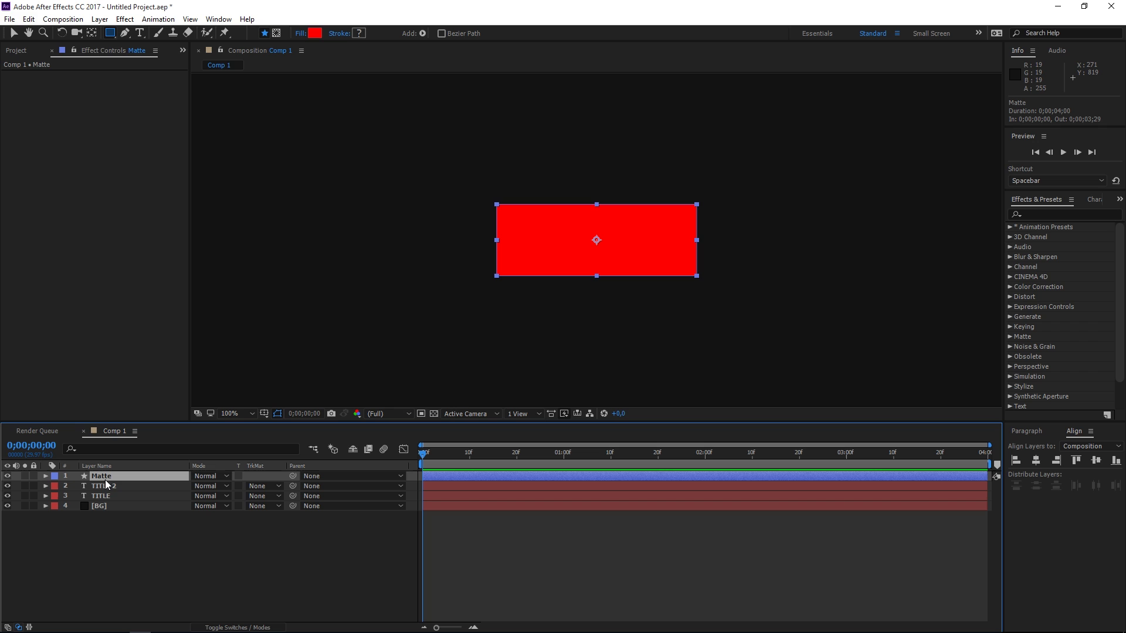
key("ctrl+d")
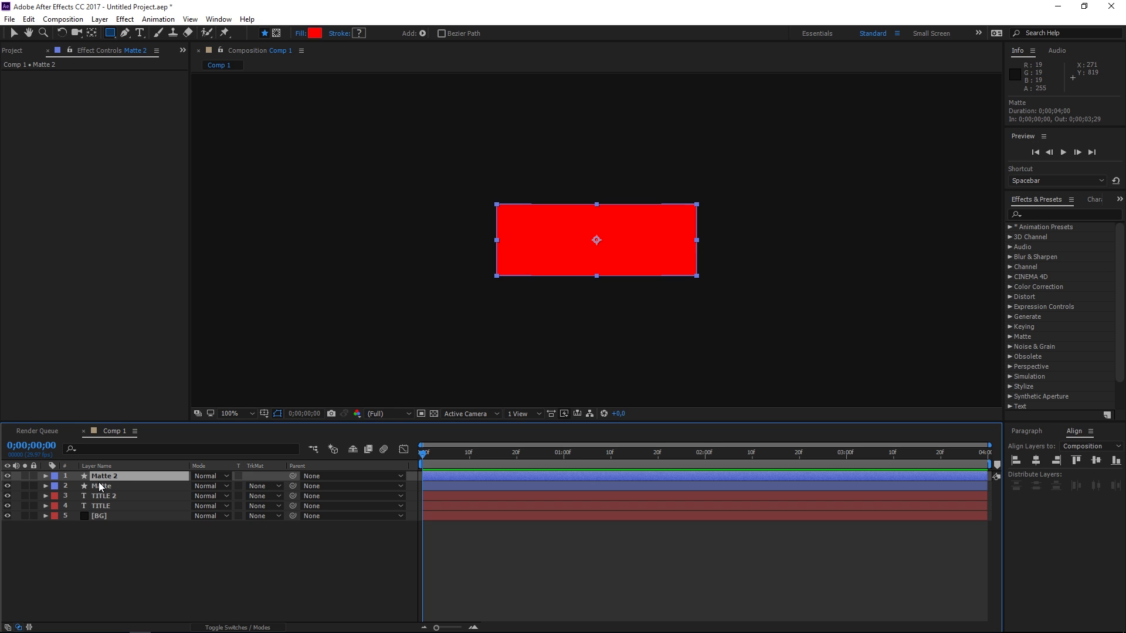
left_click_drag(114, 486, 112, 505)
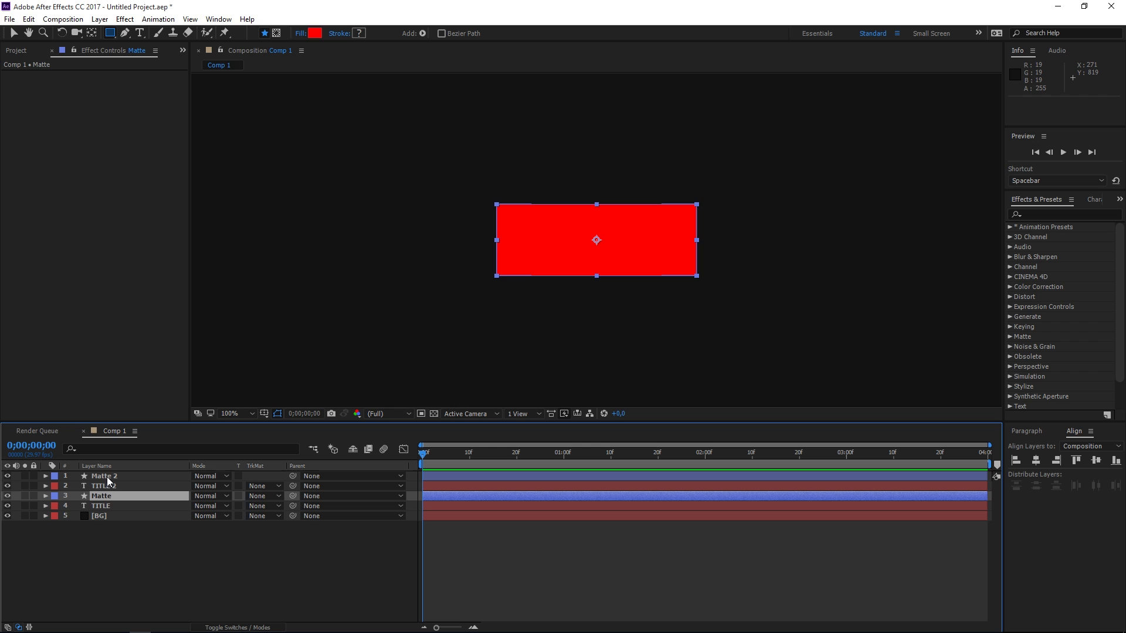
left_click(110, 479)
left_click(118, 486)
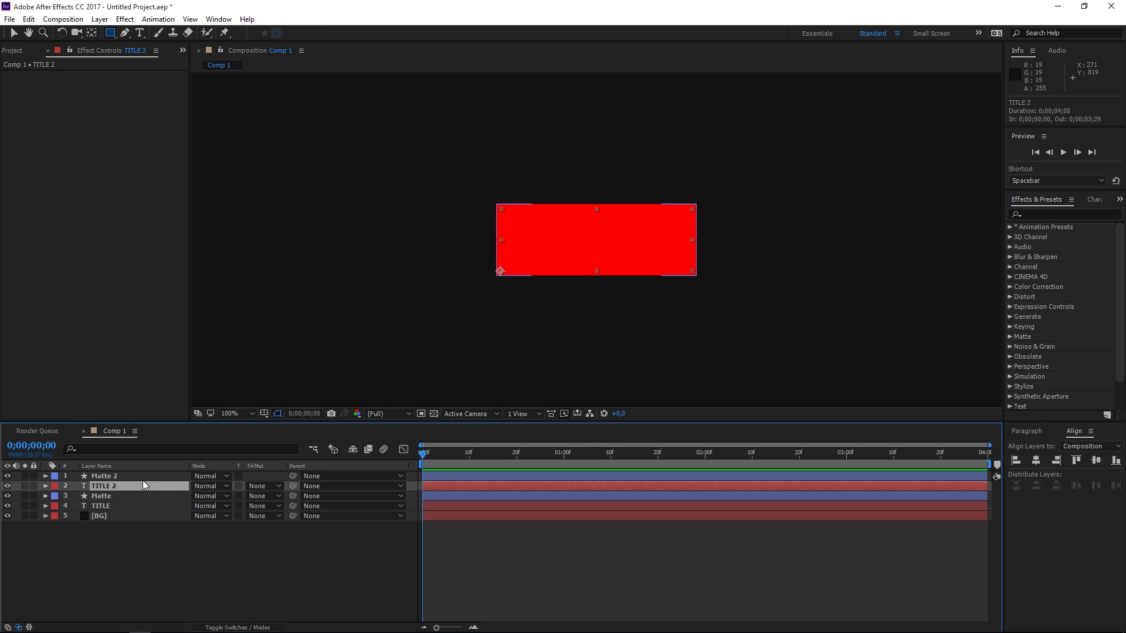
Keyframe Matte's Position from x 617 at 0;00;00;10 to x 1302 at 0;00;01;00
left_click(469, 454)
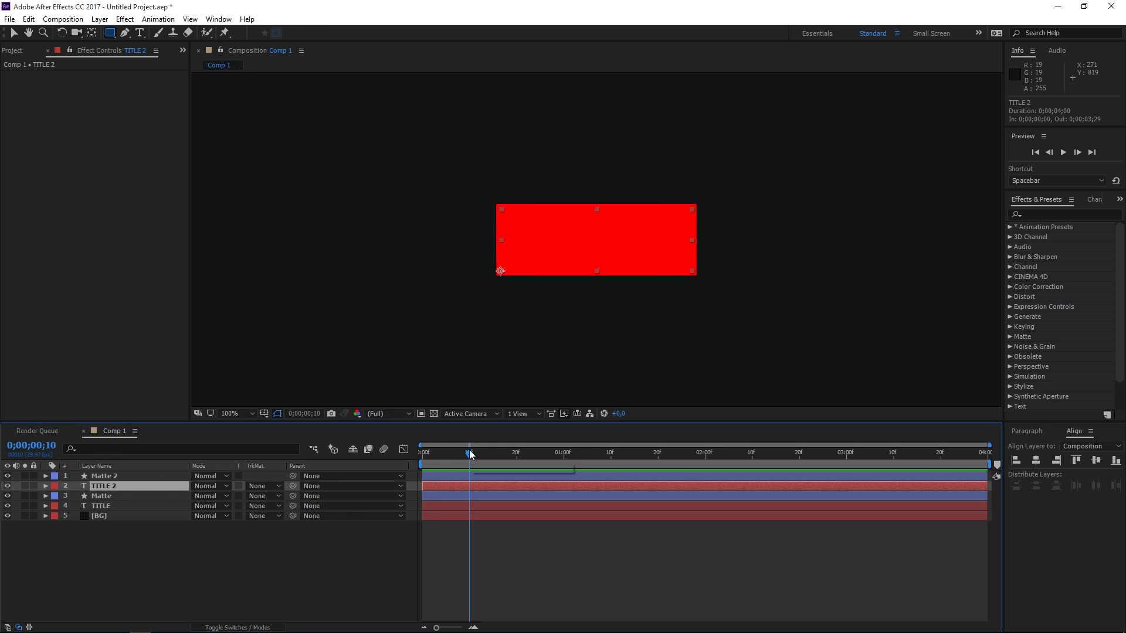
left_click(463, 496)
key("p")
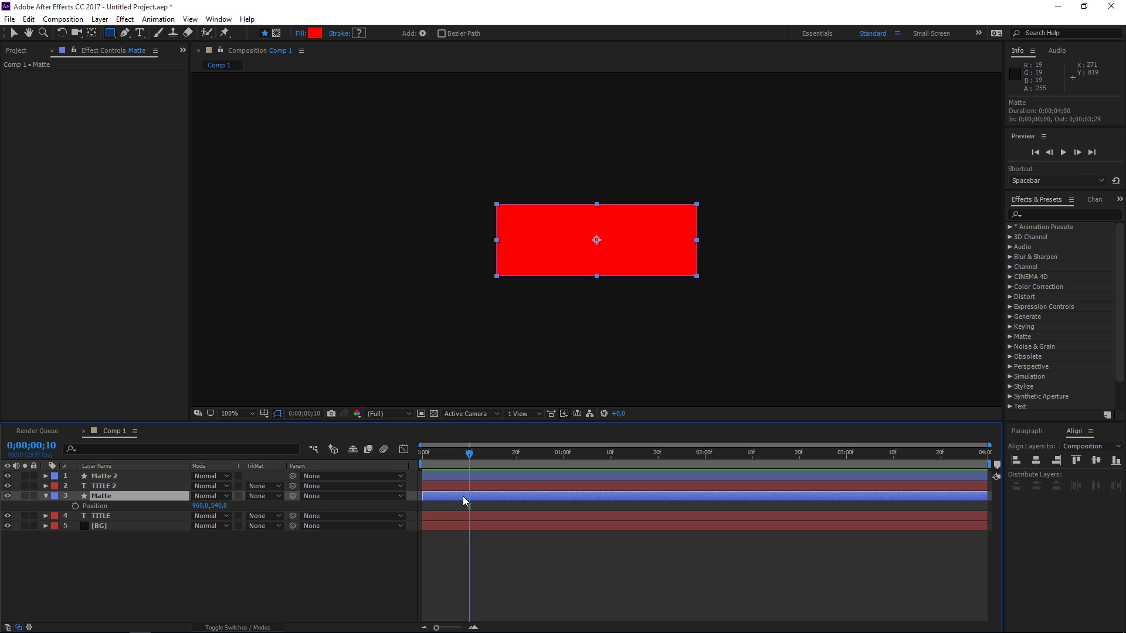
left_click(75, 505)
left_click_drag(201, 505, 141, 508)
left_click(563, 454)
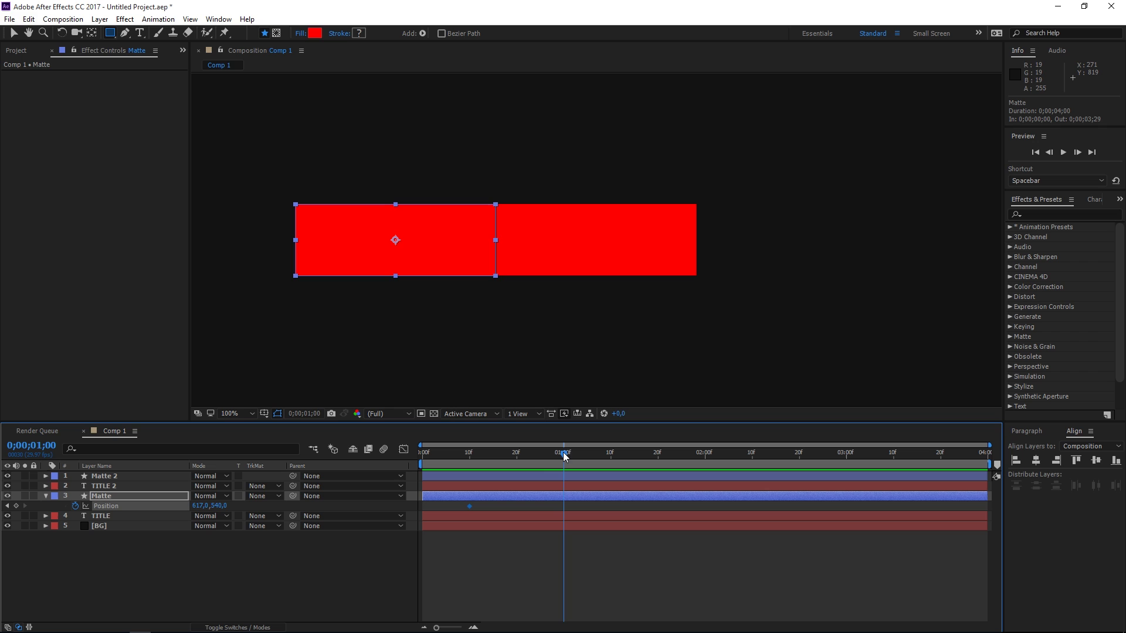
left_click_drag(203, 505, 611, 513)
Copy Matte's two Position keyframes and paste them onto Matte 2 at frame 10
left_click(576, 505)
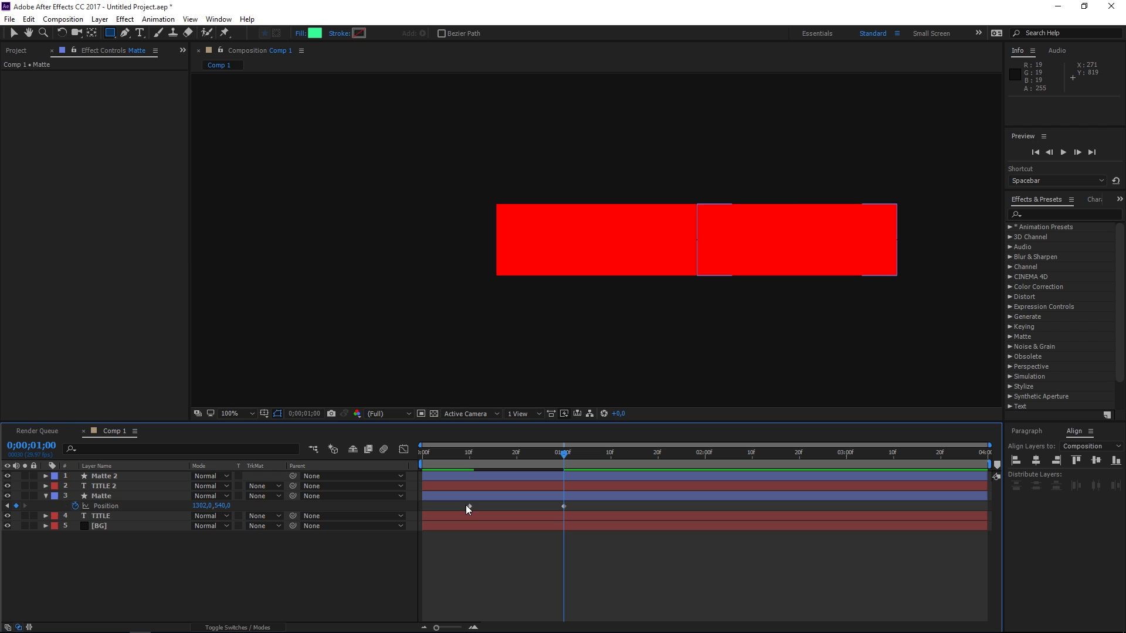
left_click(467, 506)
left_click(469, 454)
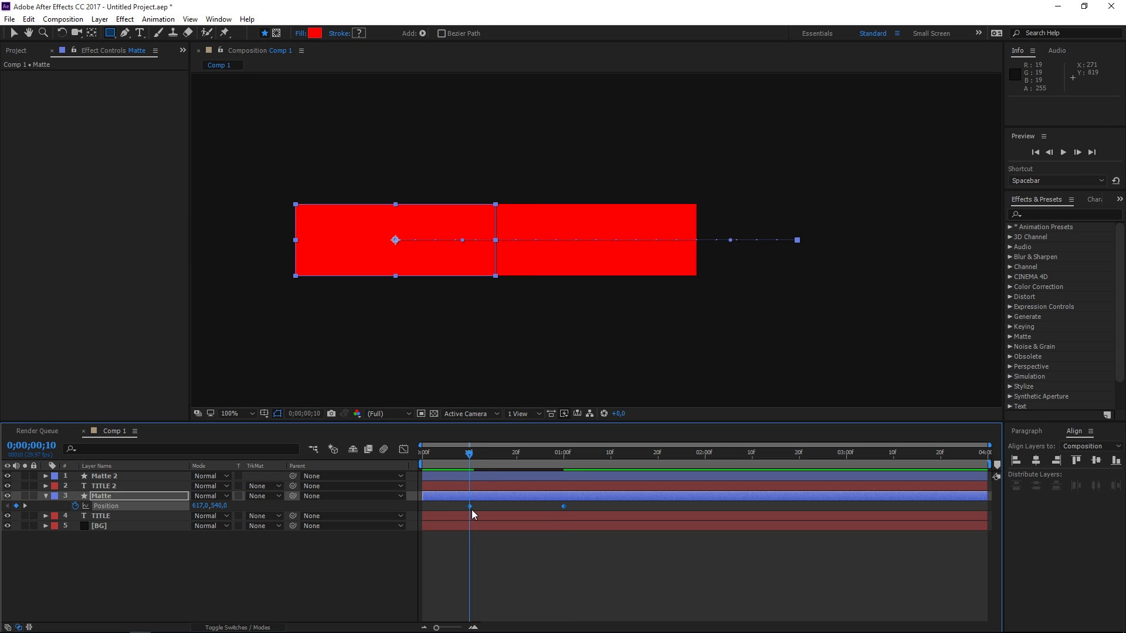
key("ctrl+c")
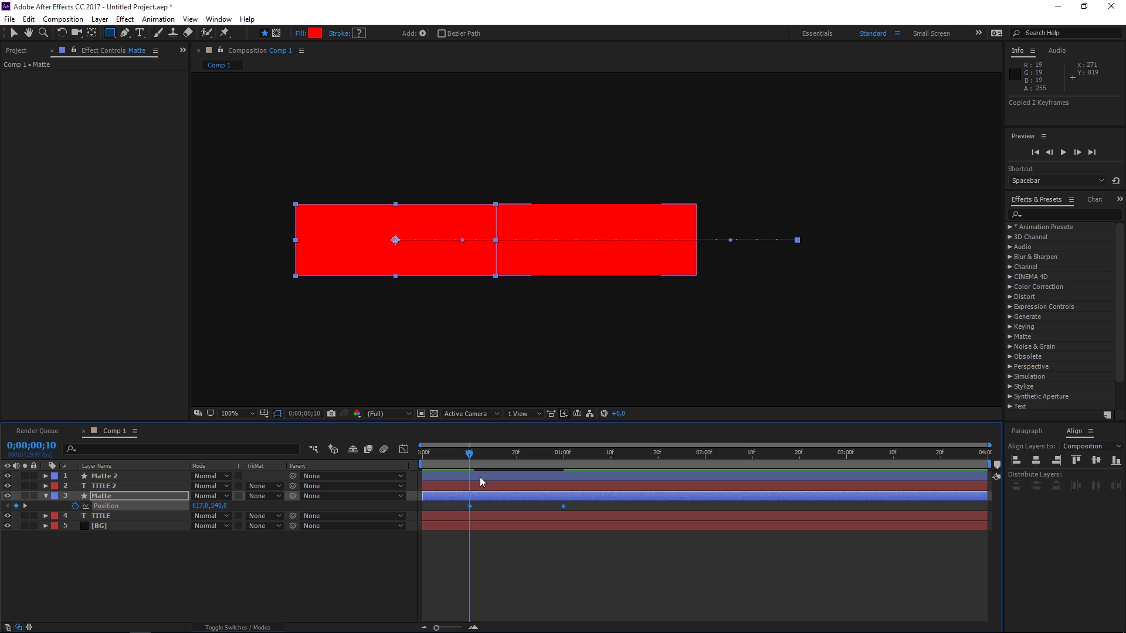
left_click(480, 477)
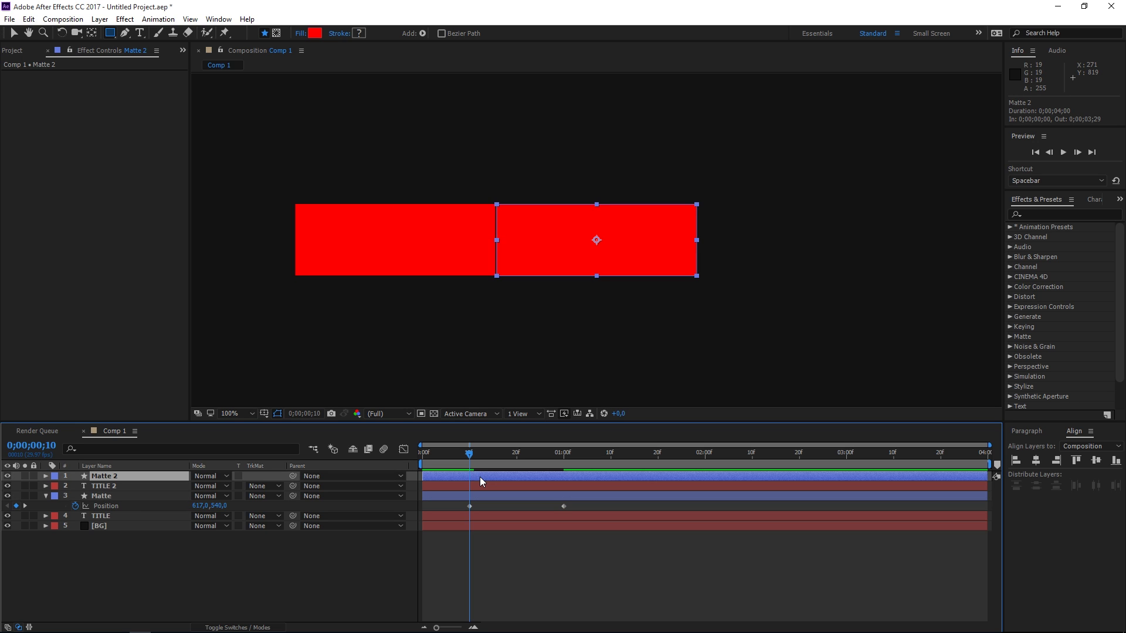
key("p")
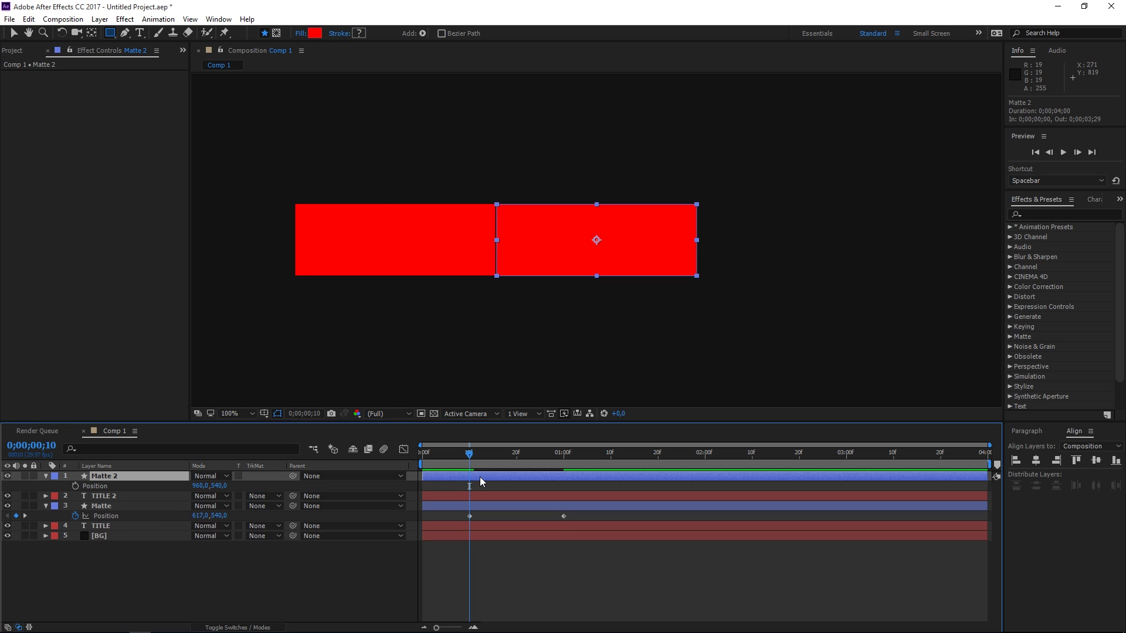
key("ctrl+v")
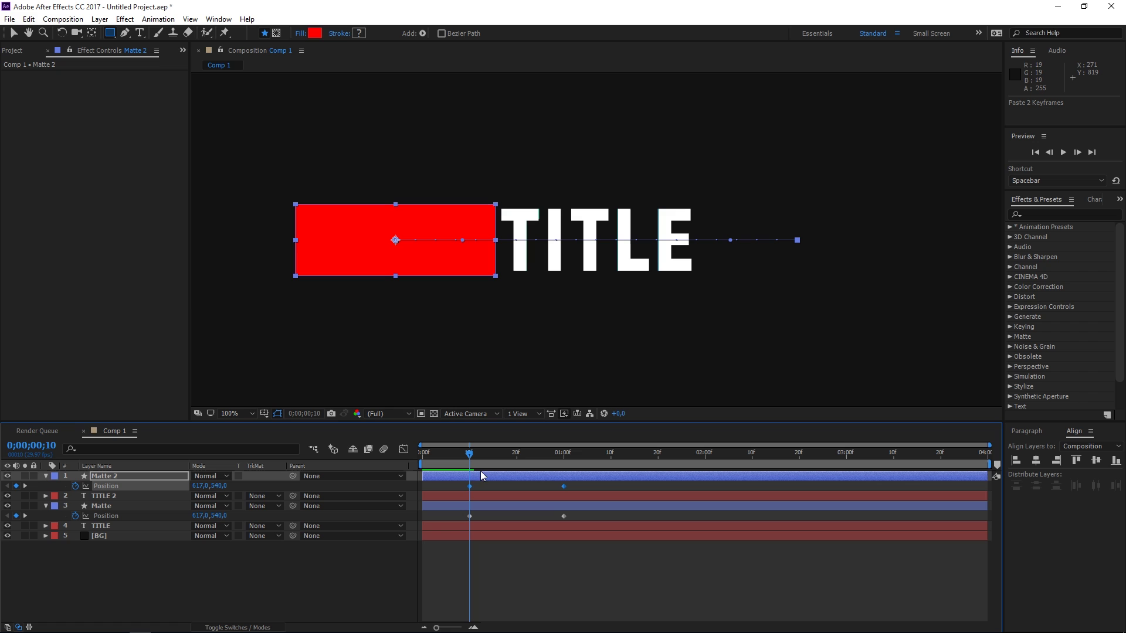
Preview the slide, then apply Easy Ease (F9) to all four Position keyframes
key("space")
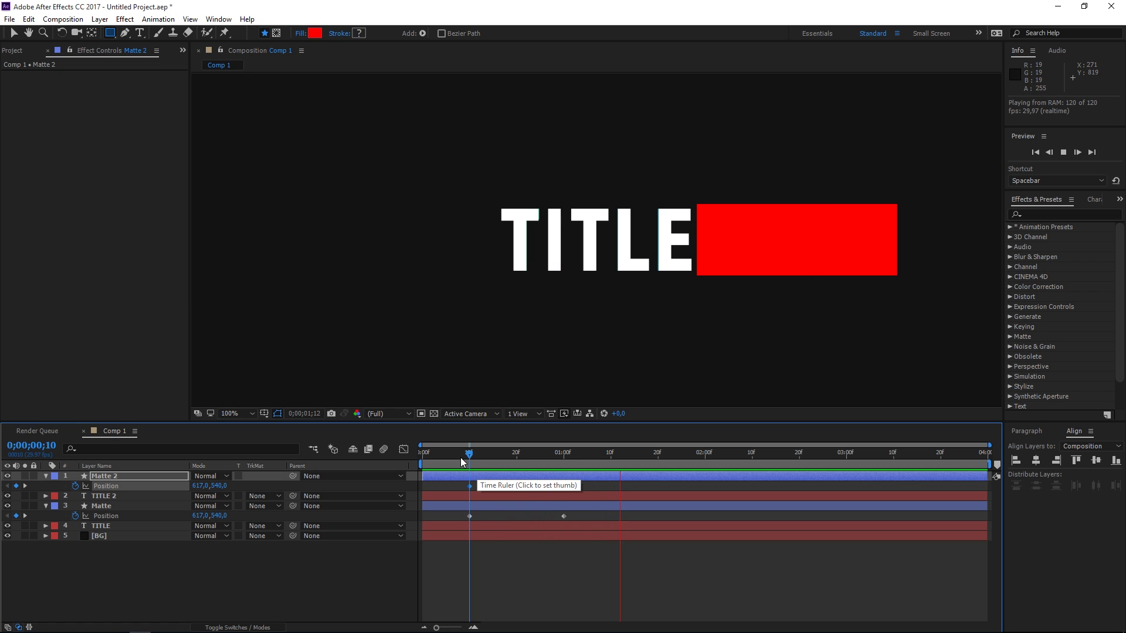
left_click(464, 455)
left_click_drag(572, 486, 448, 521)
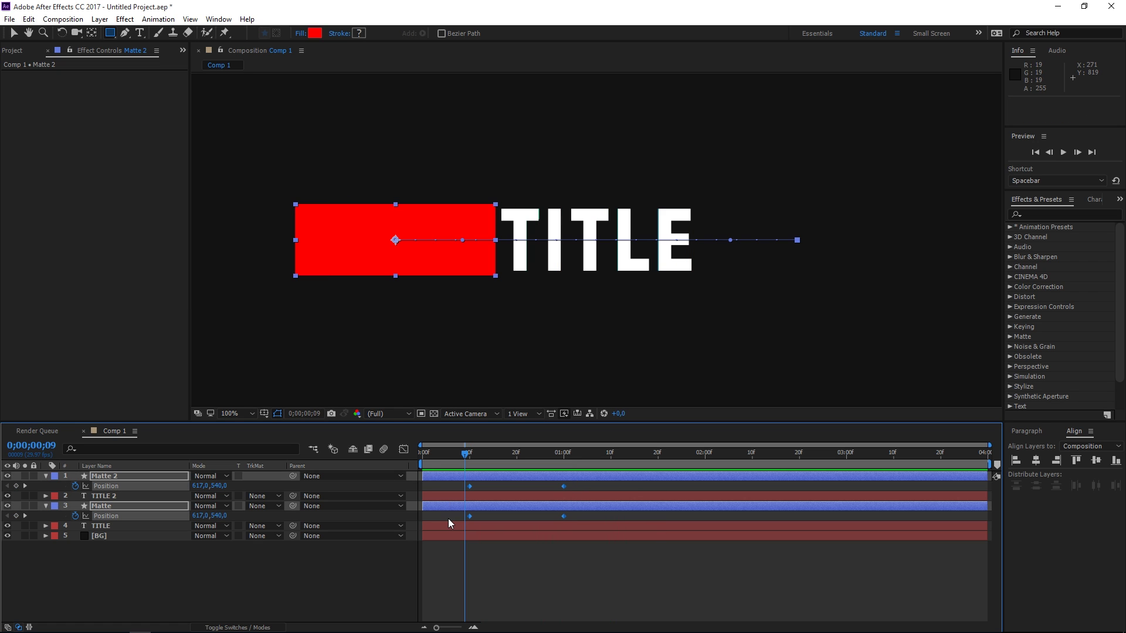
key("F9")
left_click(476, 556)
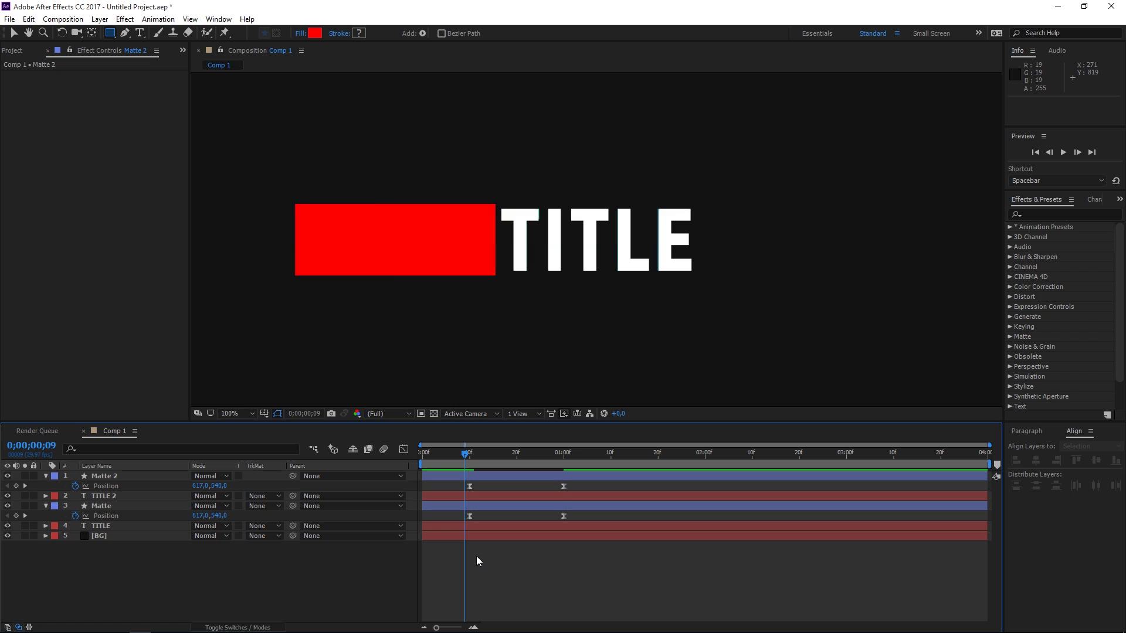
Set TITLE 2's track matte to Alpha Inverted Matte using Matte 2
left_click(470, 462)
left_click(328, 475)
left_click(132, 495)
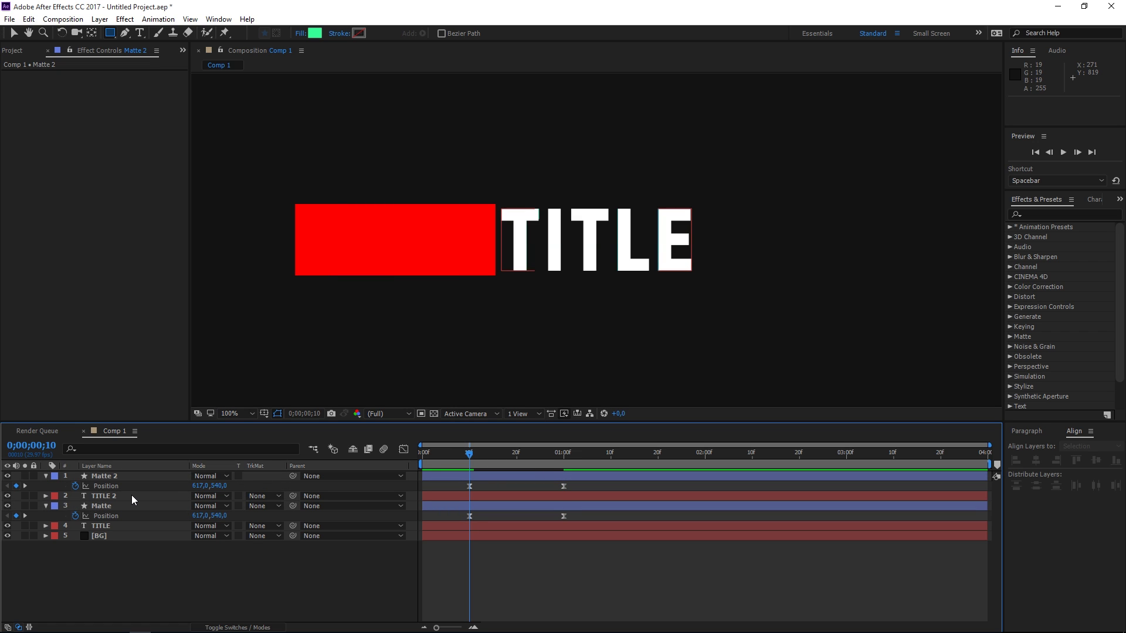
left_click(262, 496)
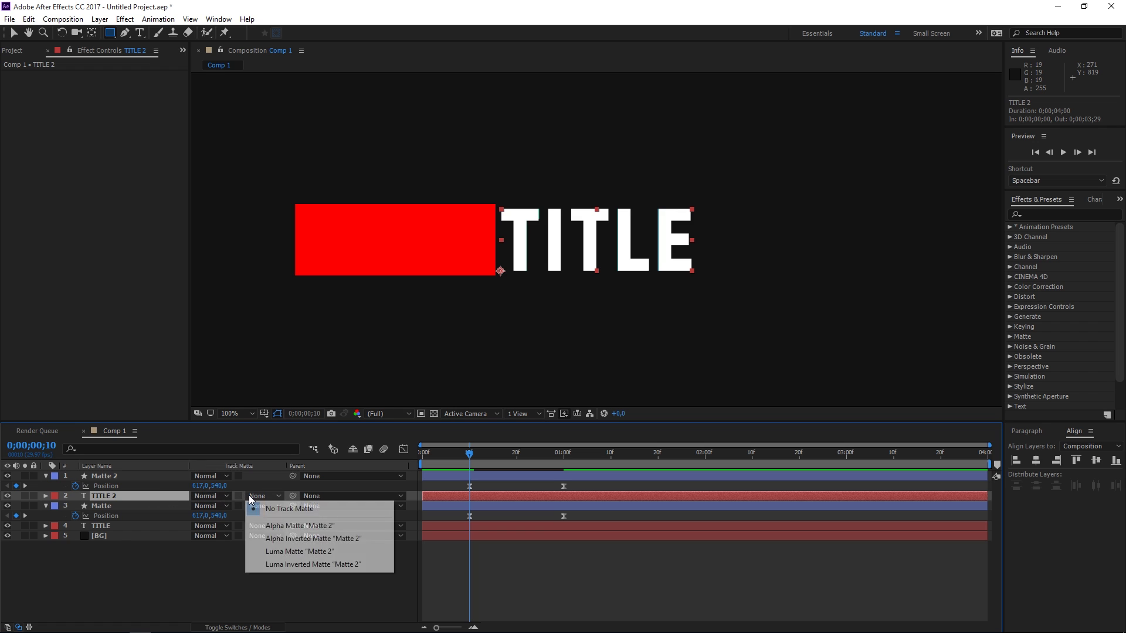
left_click(261, 538)
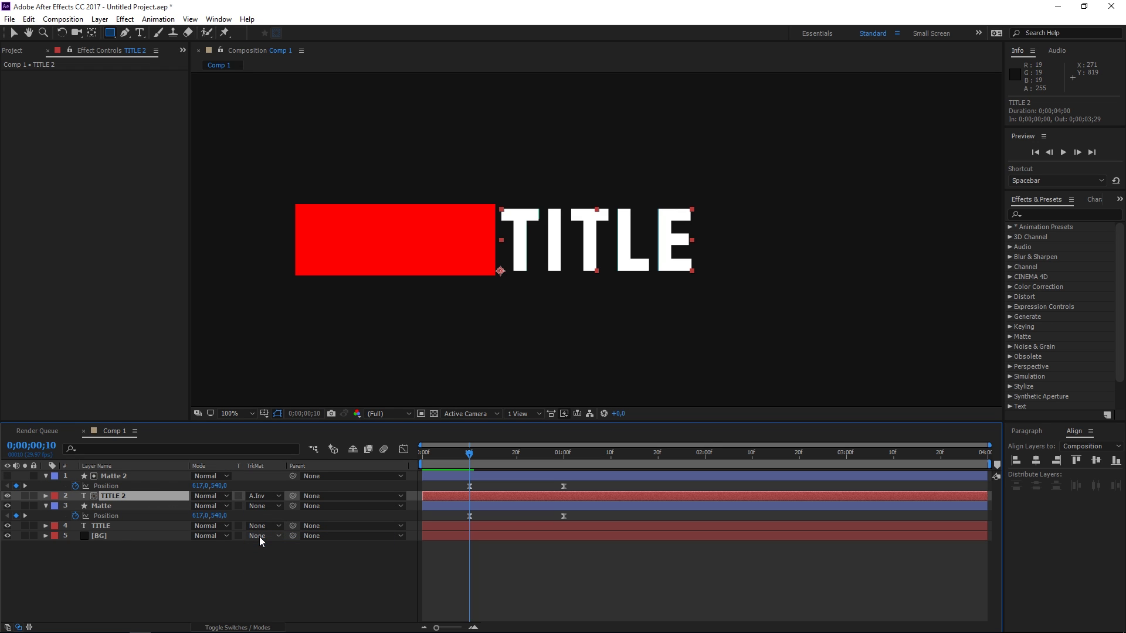
Set TITLE's track matte to Alpha Matte using Matte, then scrub to check the reveal
left_click(146, 526)
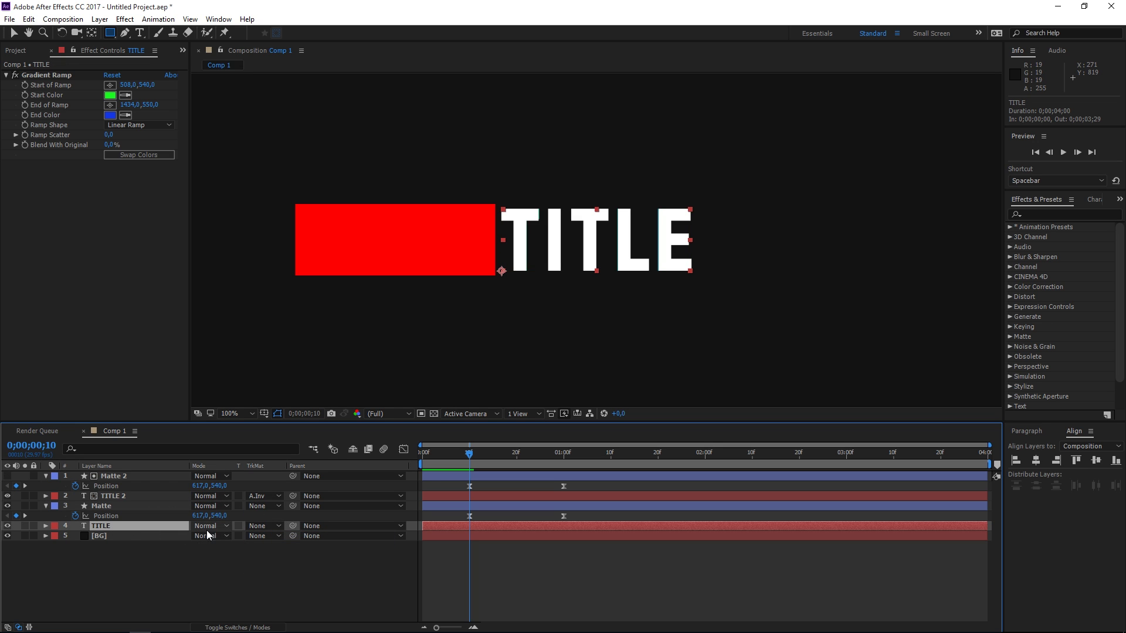
left_click(261, 528)
left_click(262, 556)
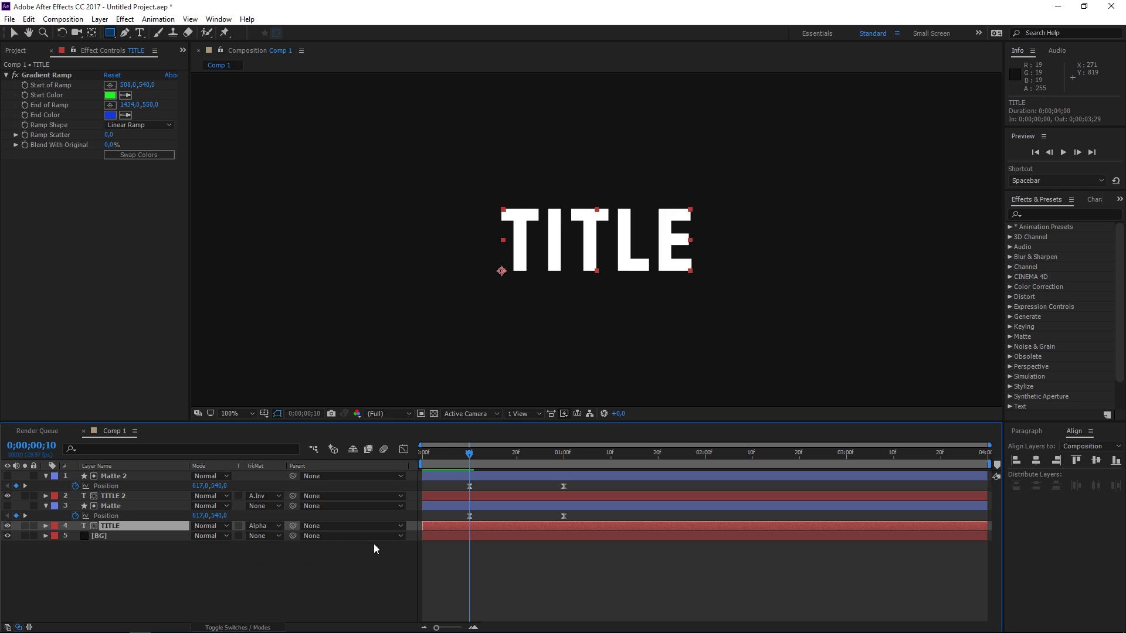
mouse_move(451, 455)
left_mouse_down()
mouse_move(558, 466)
mouse_move(459, 473)
left_mouse_up()
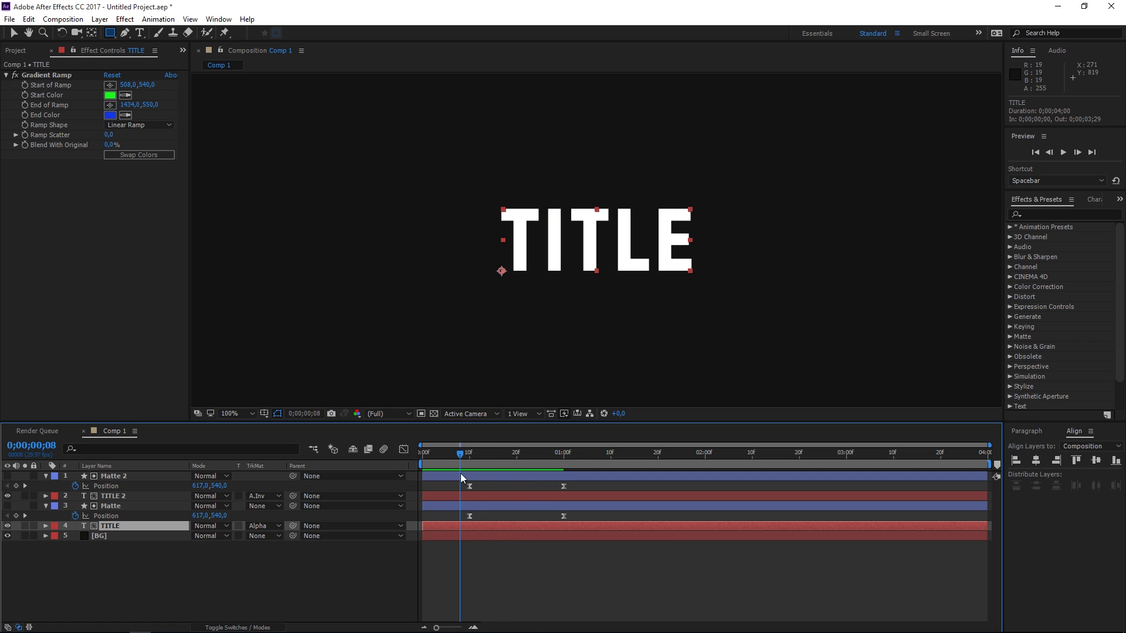
Shift TITLE 2 and Matte 2 to start at 0;00;00;20 and play back the wipe
left_click(517, 453)
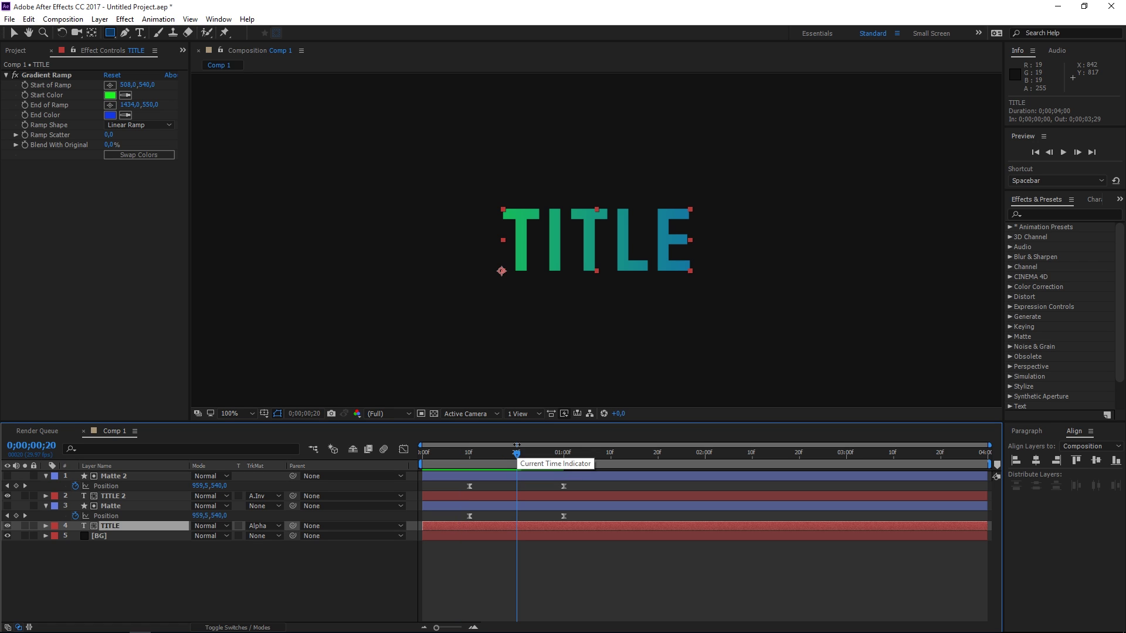
left_click(490, 496)
left_click(449, 474, "ctrl")
left_click_drag(422, 476, 514, 481)
key("space")
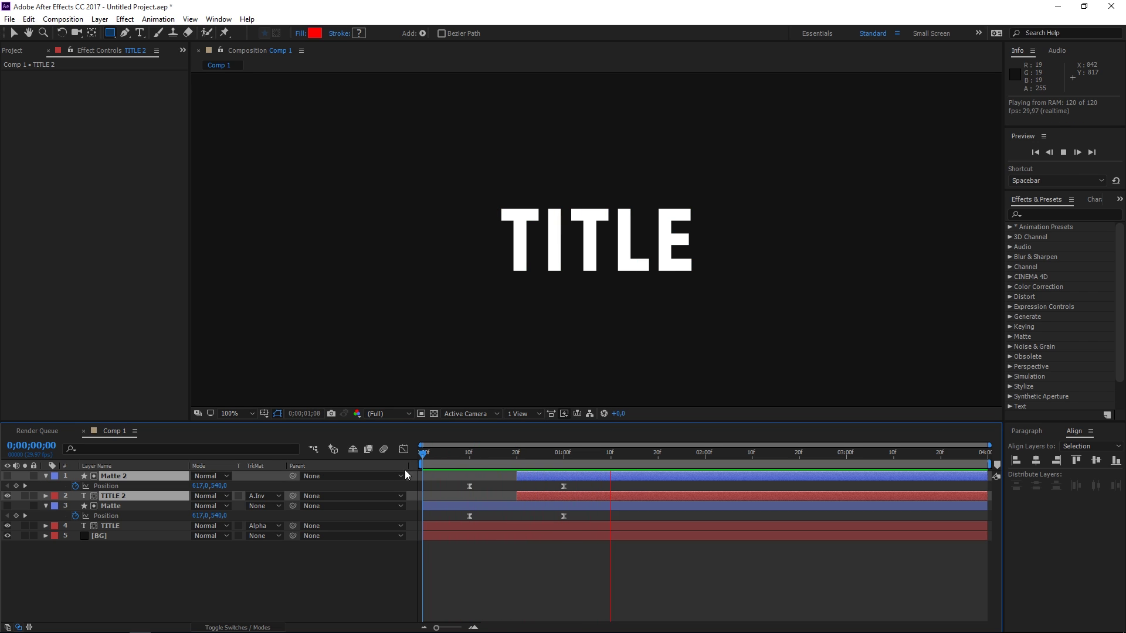
Stop the preview and add hold Position keyframes on Matte 2 and Matte at 2;29
left_click(856, 456)
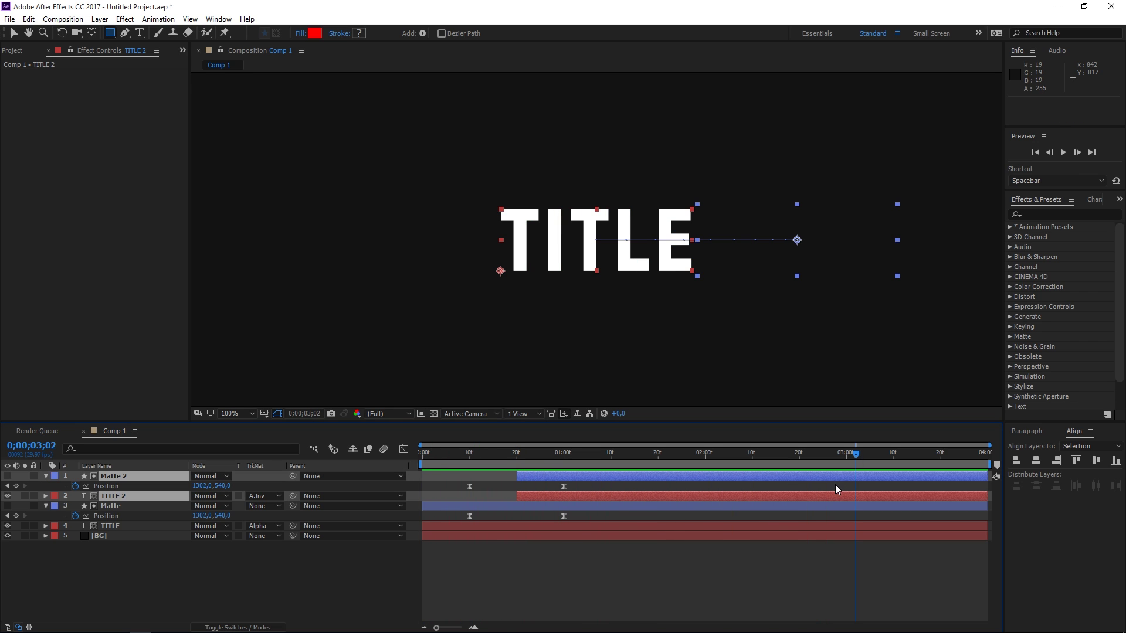
left_click(846, 452)
key("Page_Up")
left_click(16, 485)
left_click(16, 515)
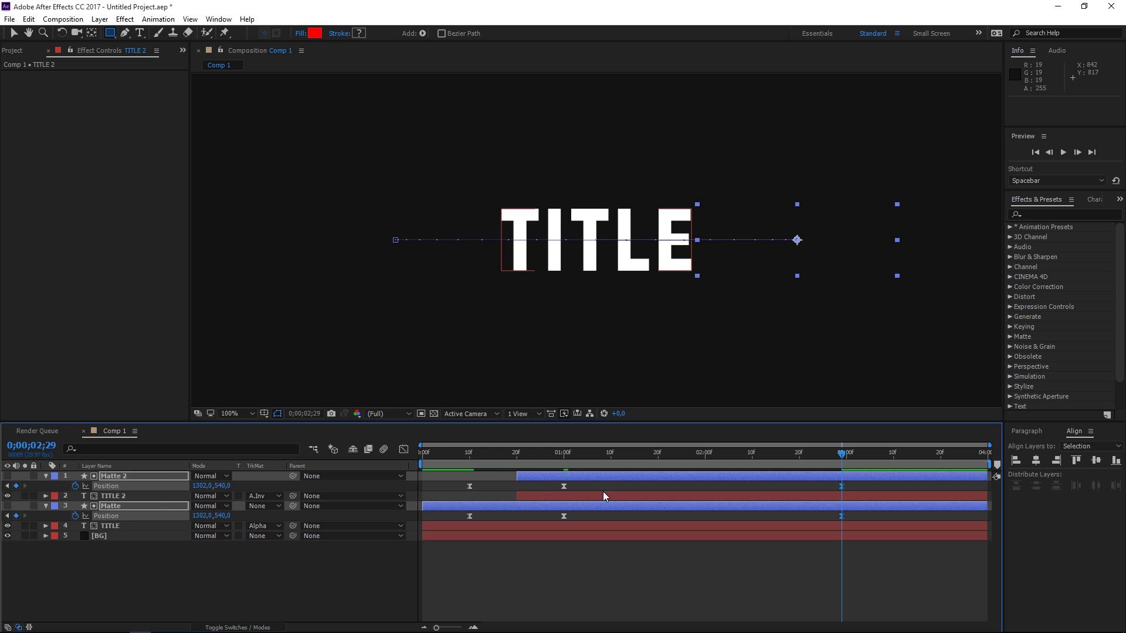
Copy Matte 2's slide keyframes and paste them onto Matte 2 and Matte at 3;00
left_click_drag(582, 484, 460, 494)
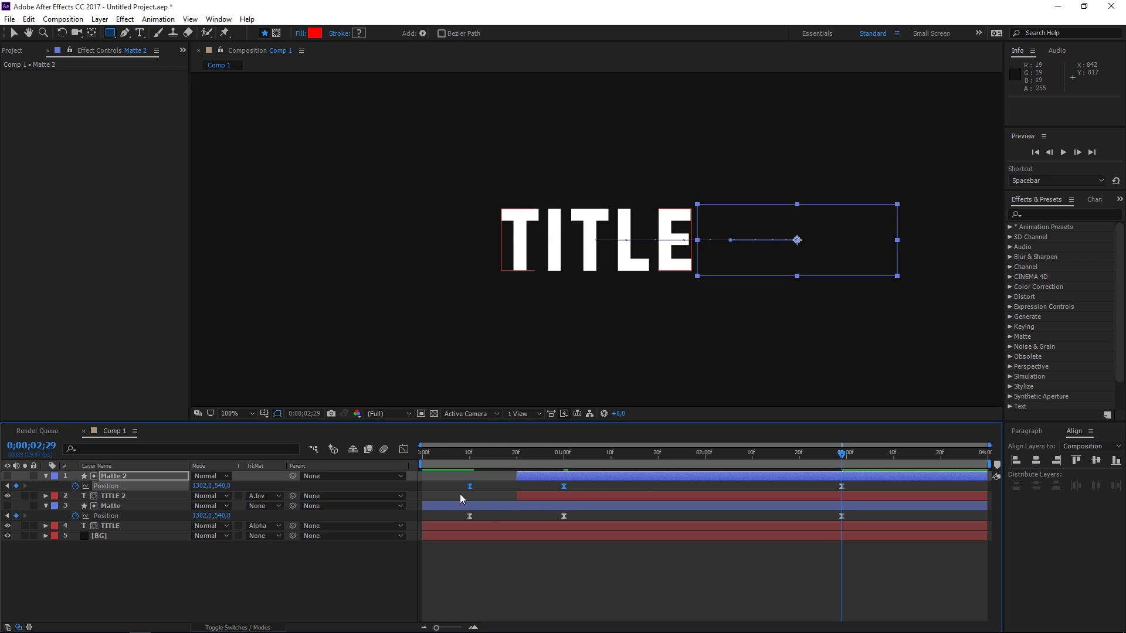
key("ctrl+c")
key("Page_Down")
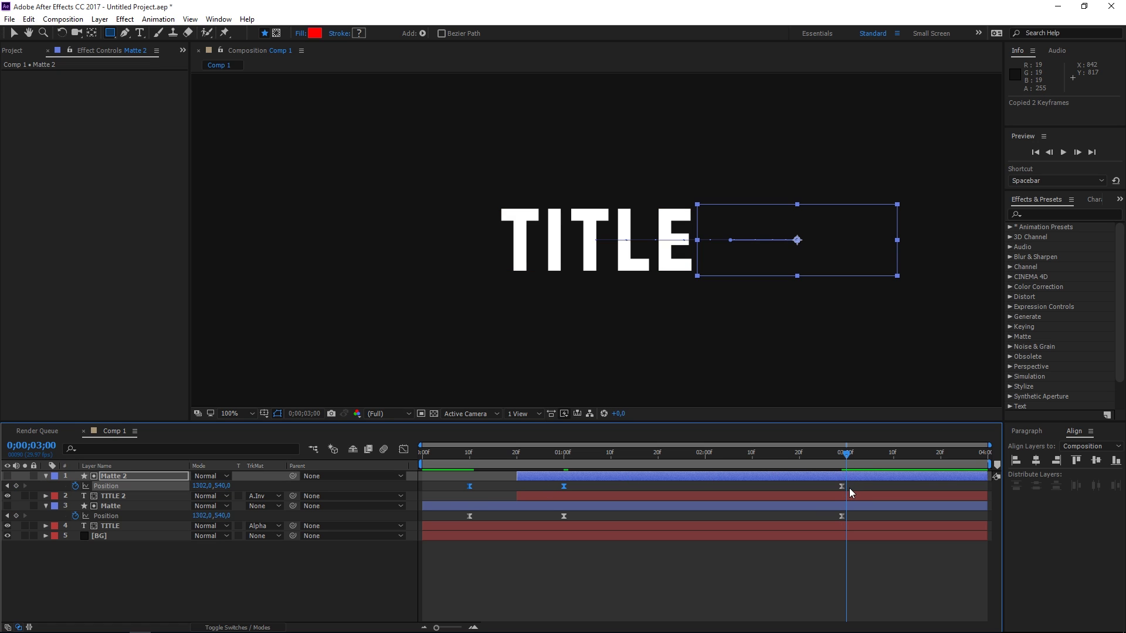
key("ctrl+v")
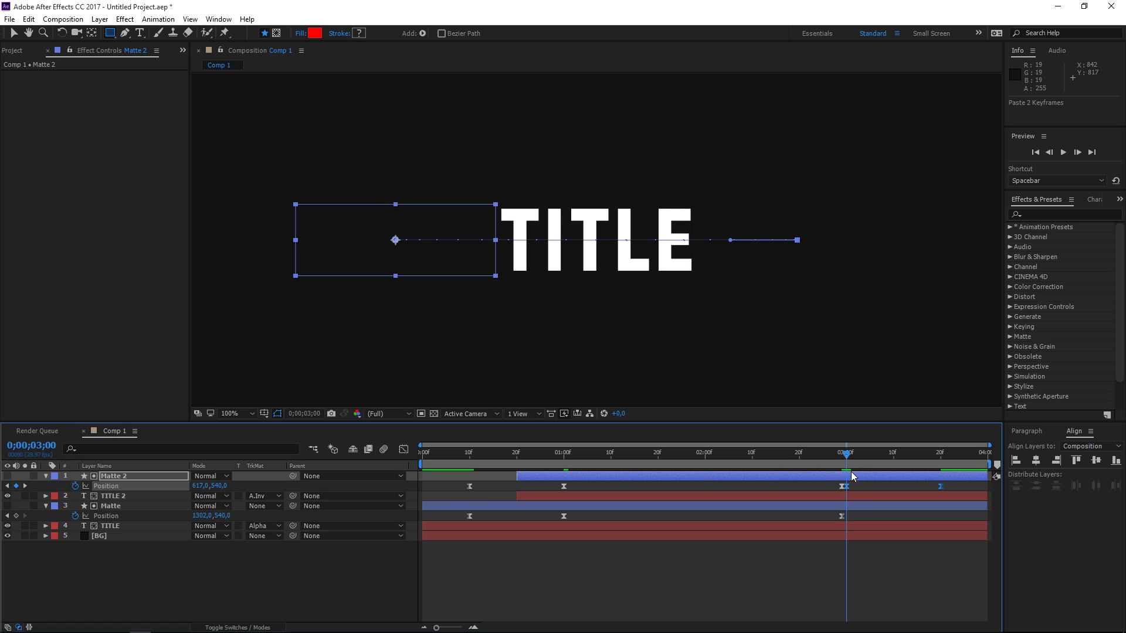
left_click(139, 516)
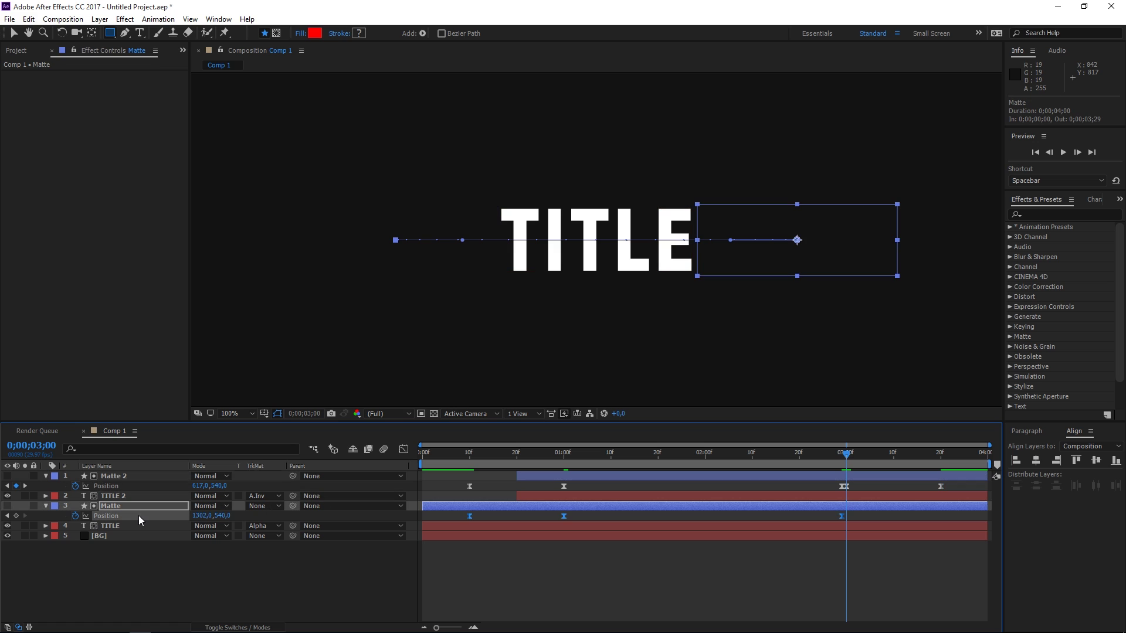
key("ctrl+v")
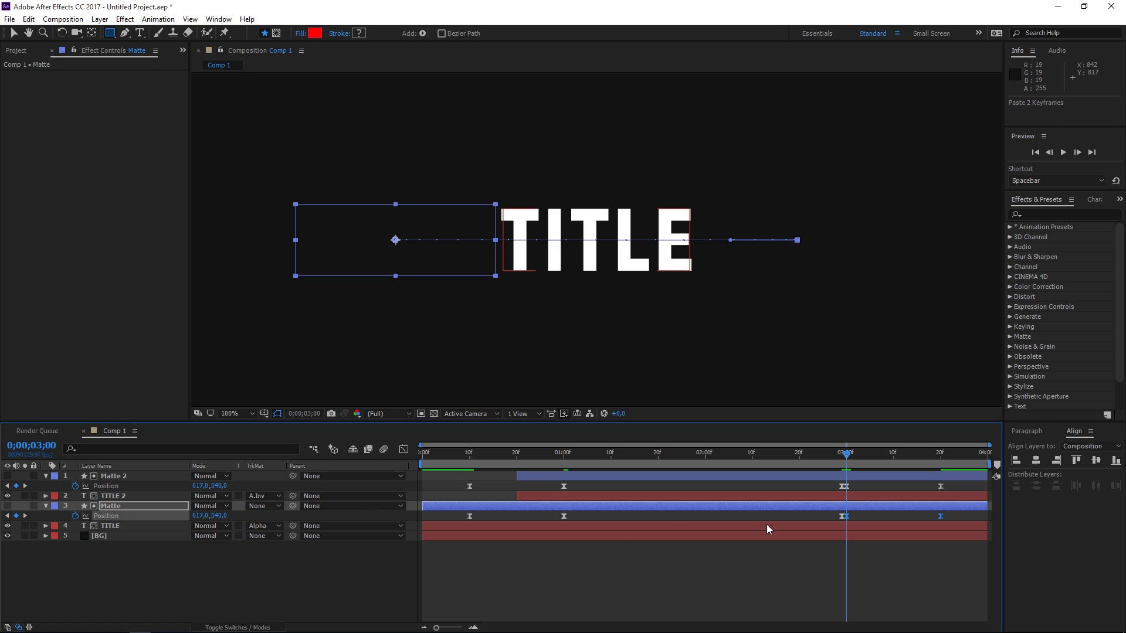
Scrub the exit wipe, then trim TITLE 2 and Matte 2 to end at 3;10
left_click(856, 458)
left_click_drag(856, 460, 937, 465)
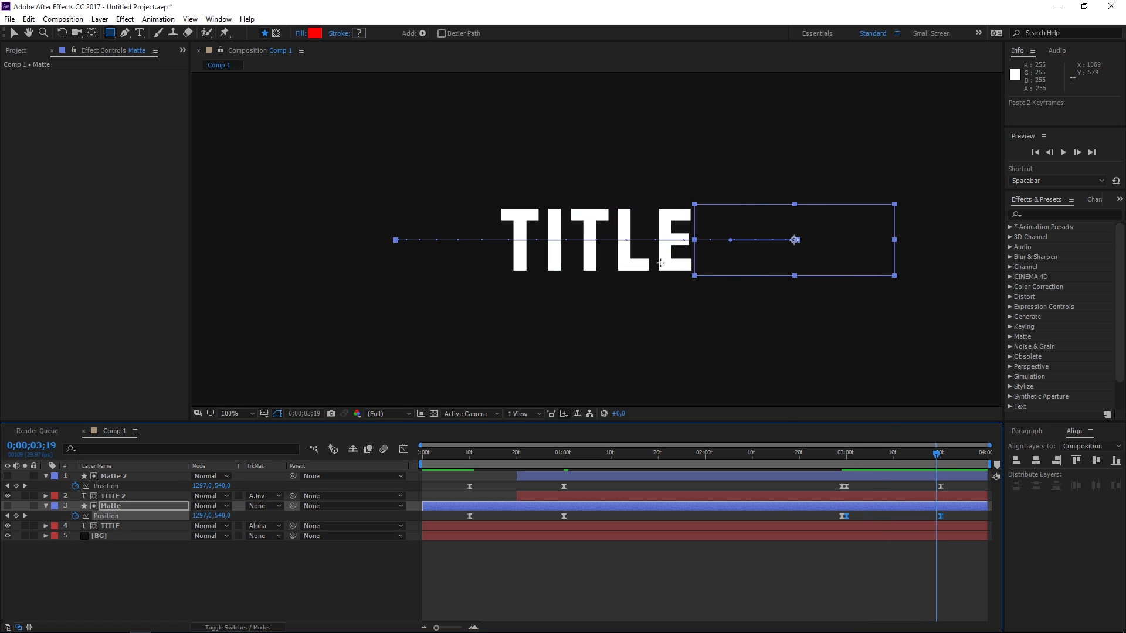
left_click(893, 455)
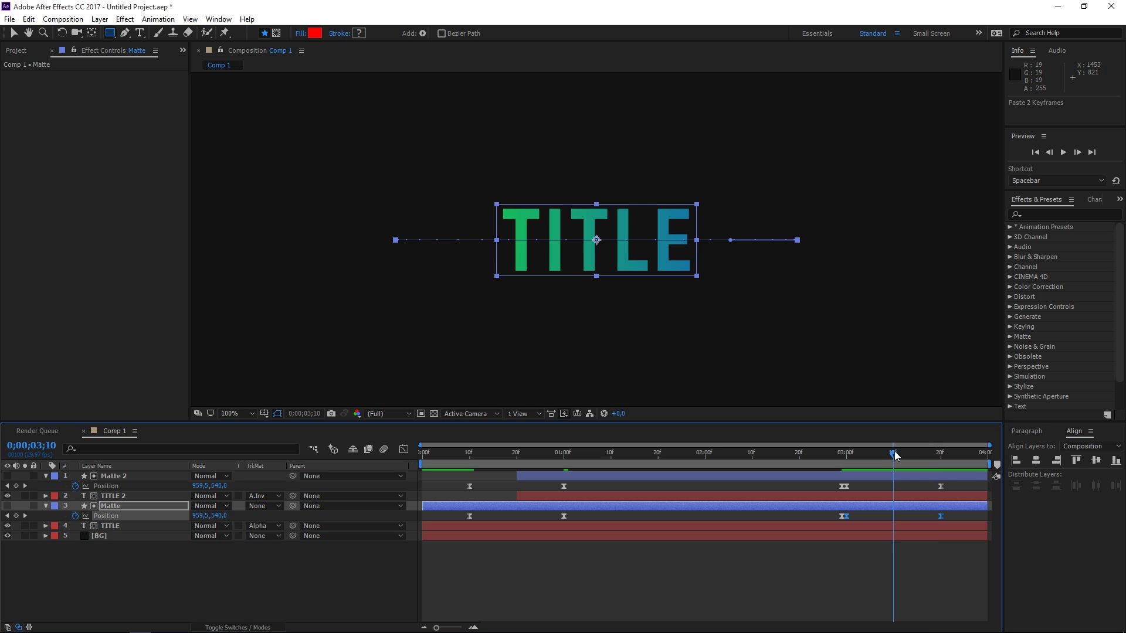
left_click(902, 497)
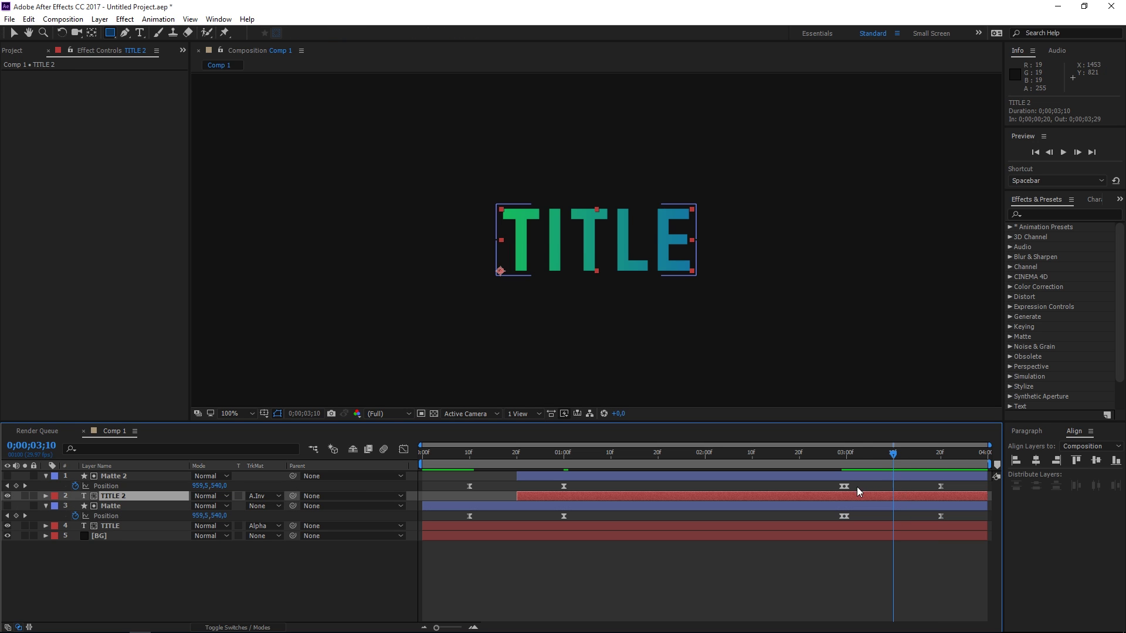
left_click(900, 476, "shift")
left_click_drag(985, 476, 893, 476)
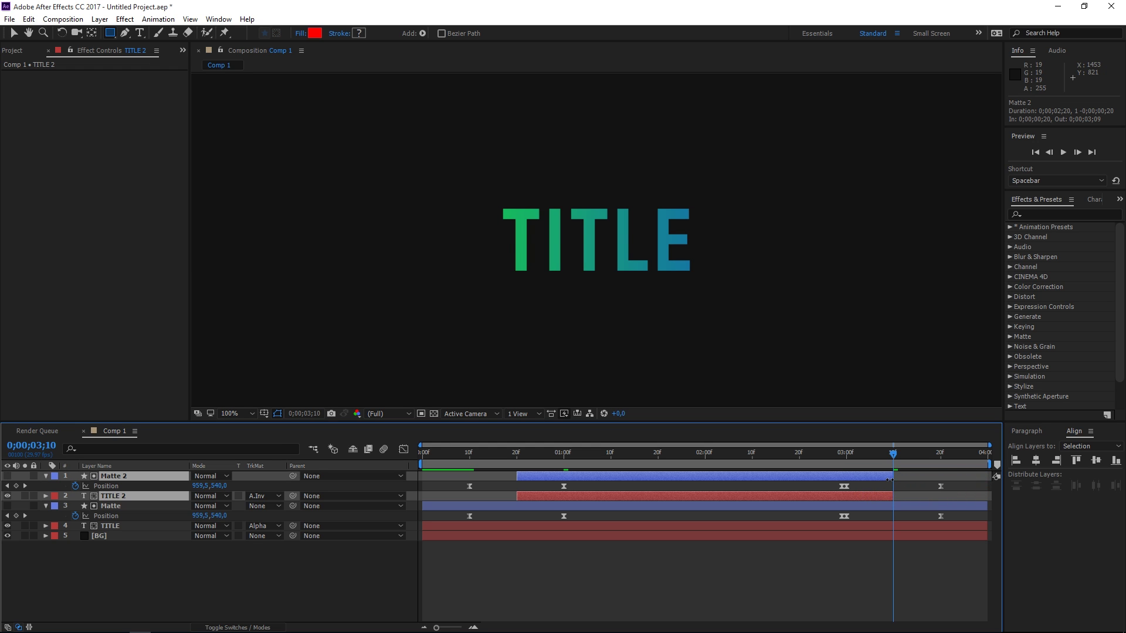
Deselect all layers and preview the whole title animation from 0;00
key("Home")
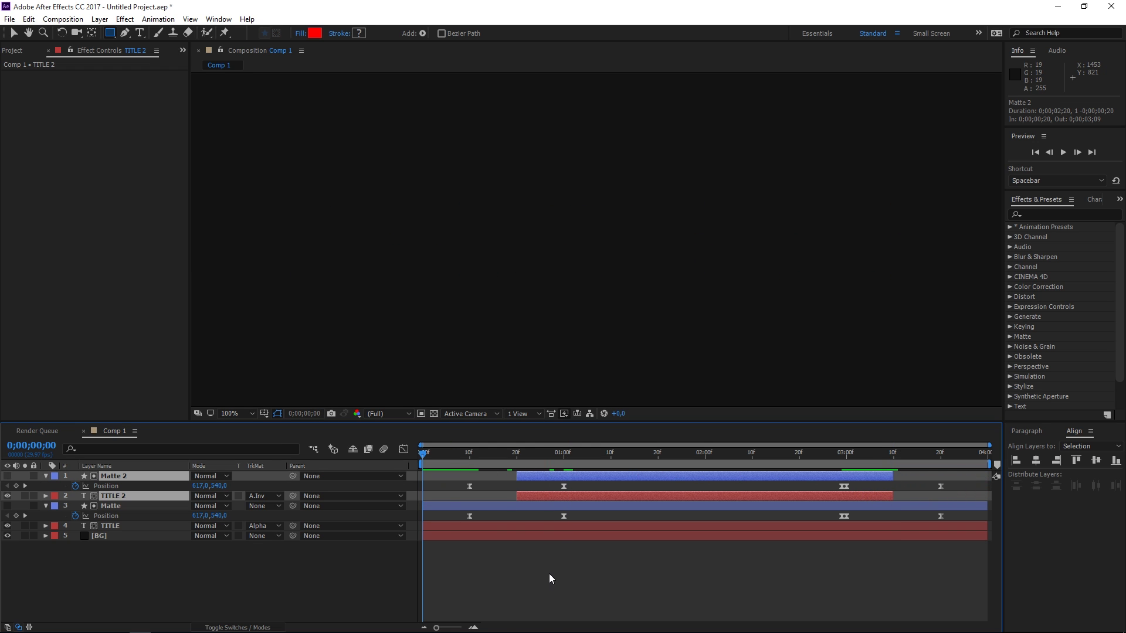
left_click(549, 573)
key("space")
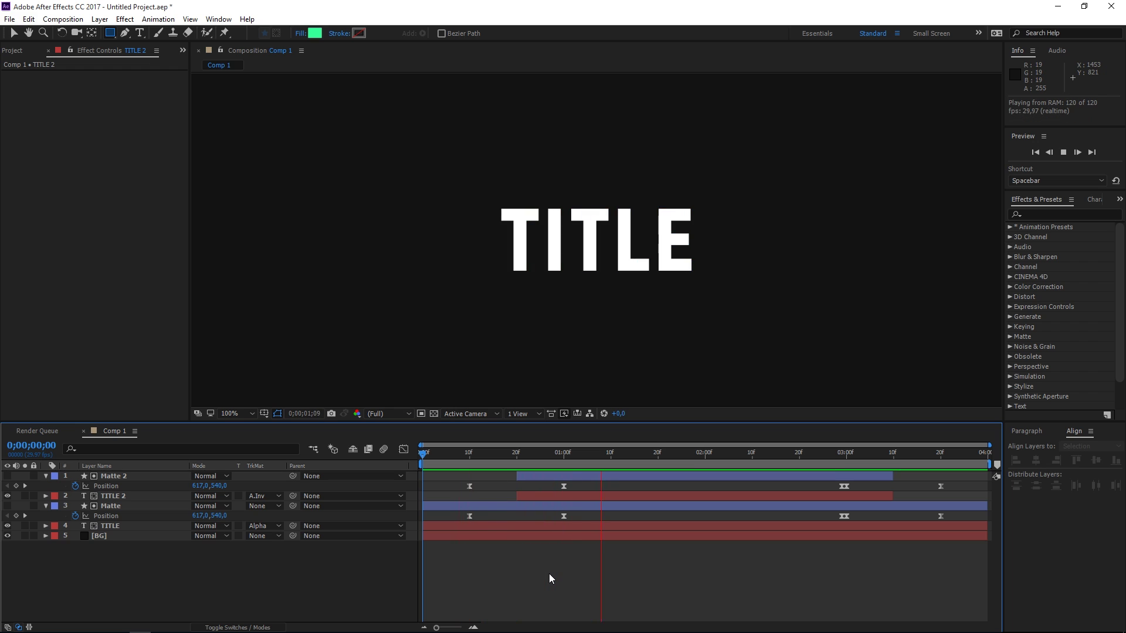